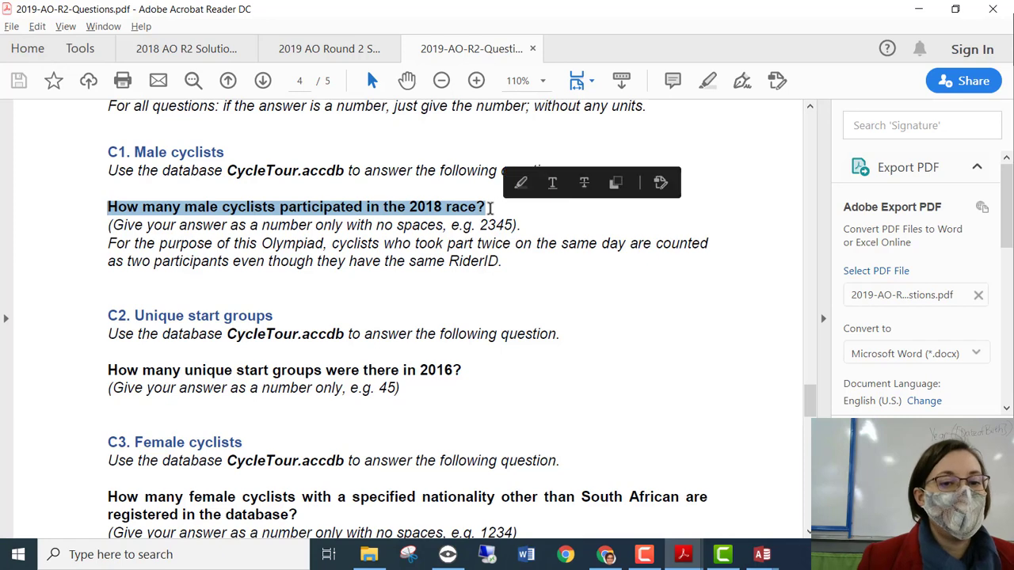
Minimize the question PDF after reading C1 to reveal the CycleTour database in Access.
left_click(503, 198)
left_click(917, 14)
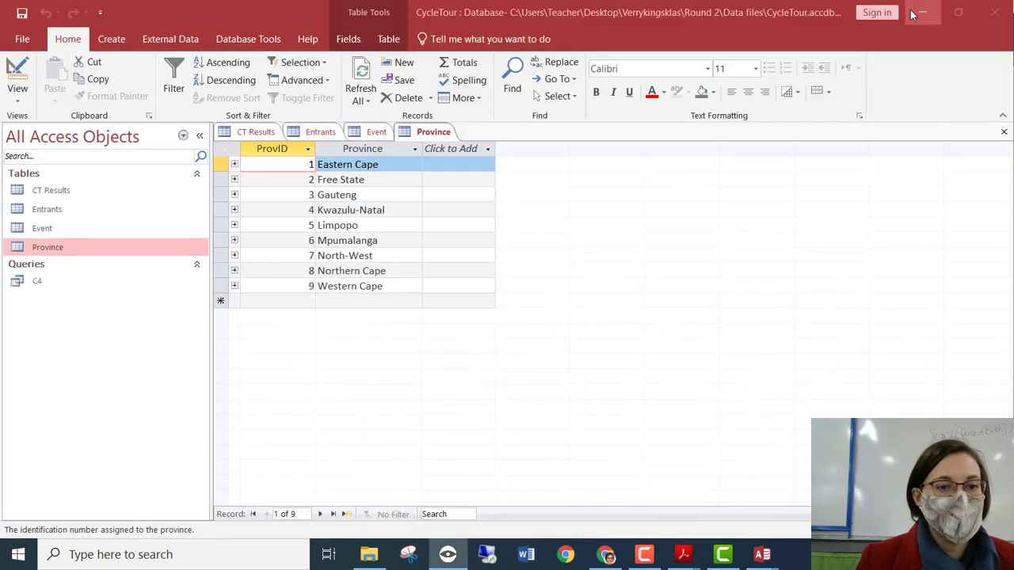
Browse the CT Results race records and select the RouteID column, then switch back to the PDF.
left_click(246, 133)
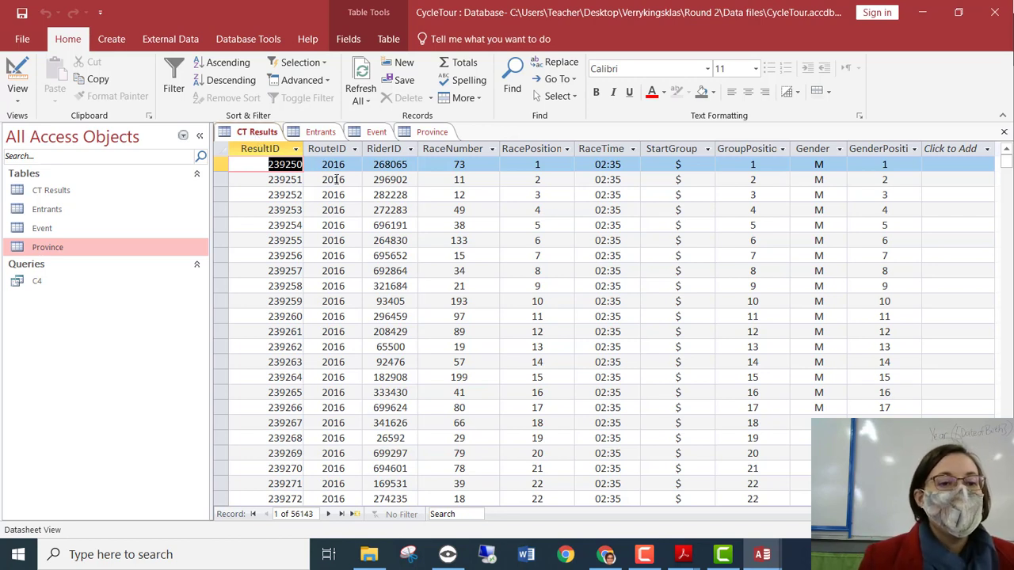
scroll(361, 357, "down", 20)
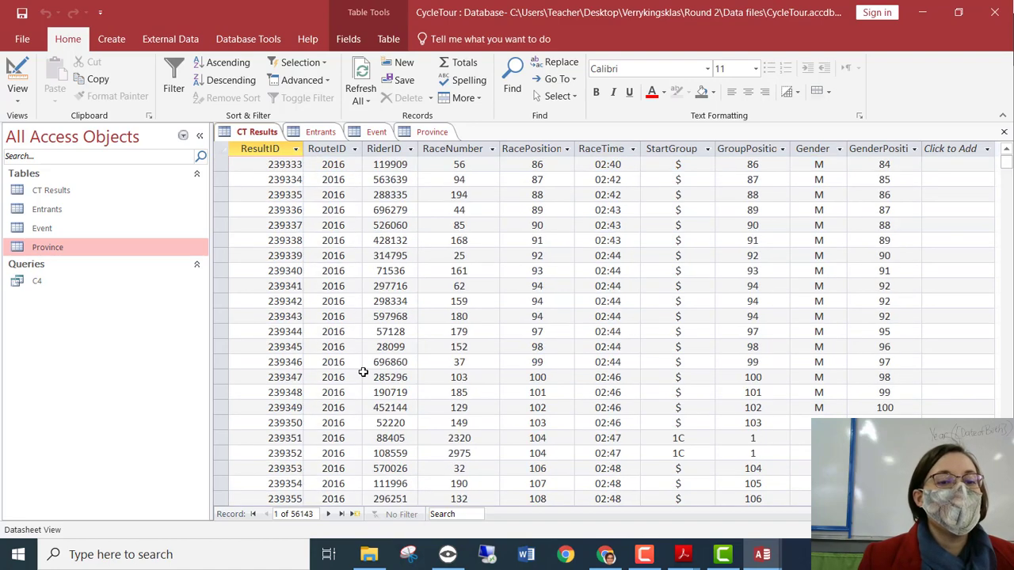
scroll(365, 363, "down", 20)
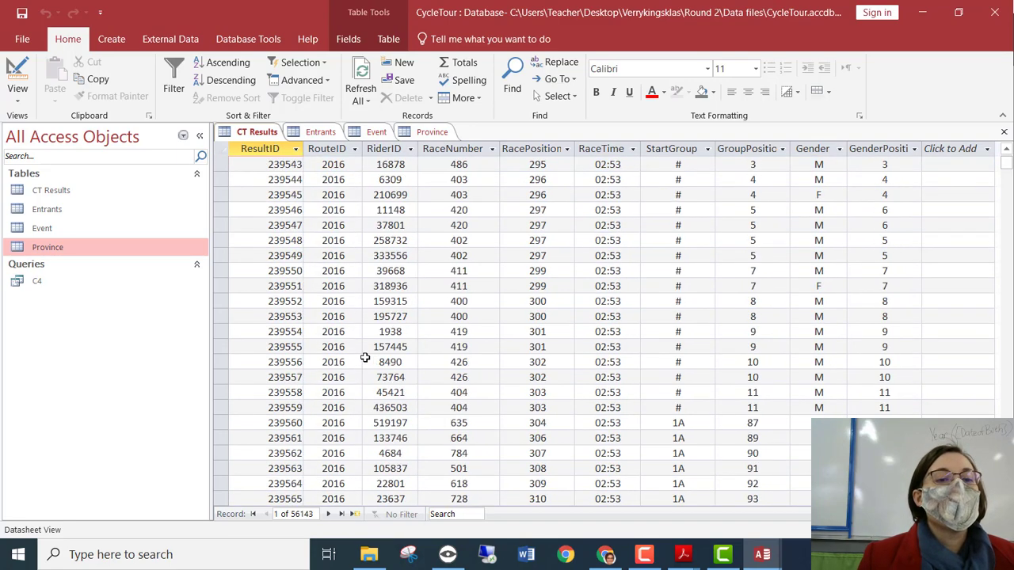
scroll(363, 359, "down", 16)
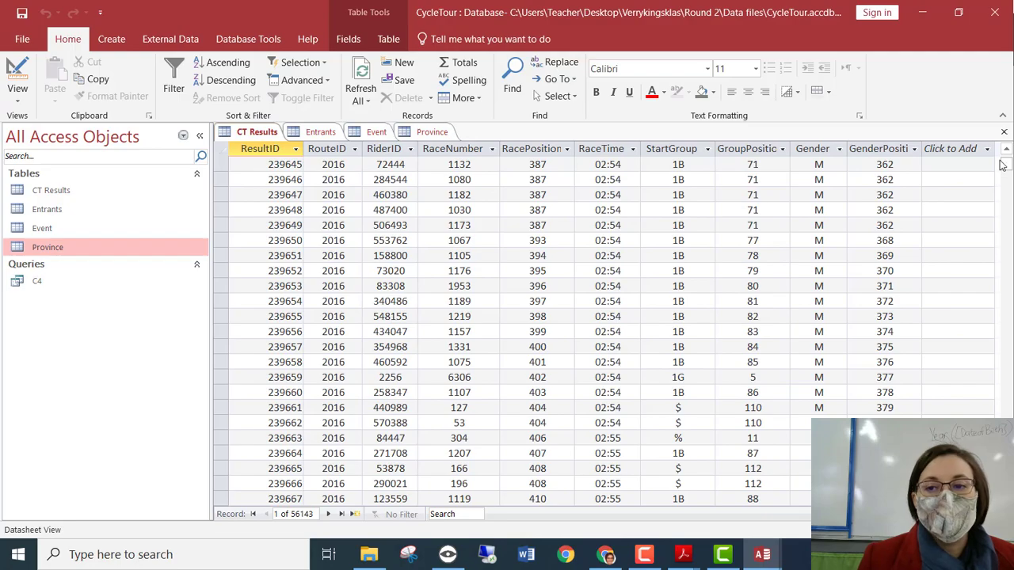
left_click_drag(1005, 165, 1001, 374)
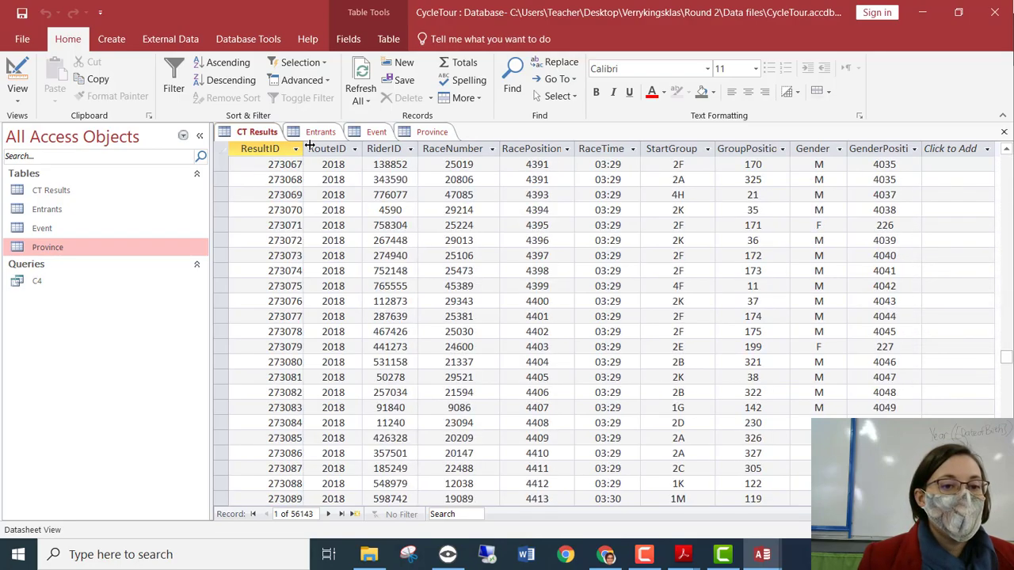
left_click(323, 149)
scroll(349, 165, "up", 20)
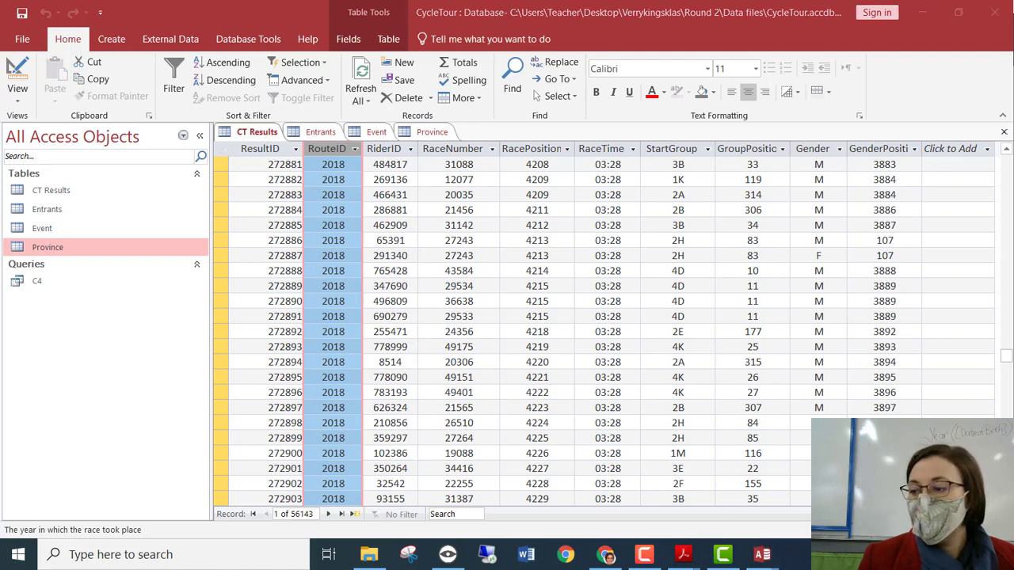
key("alt+Tab")
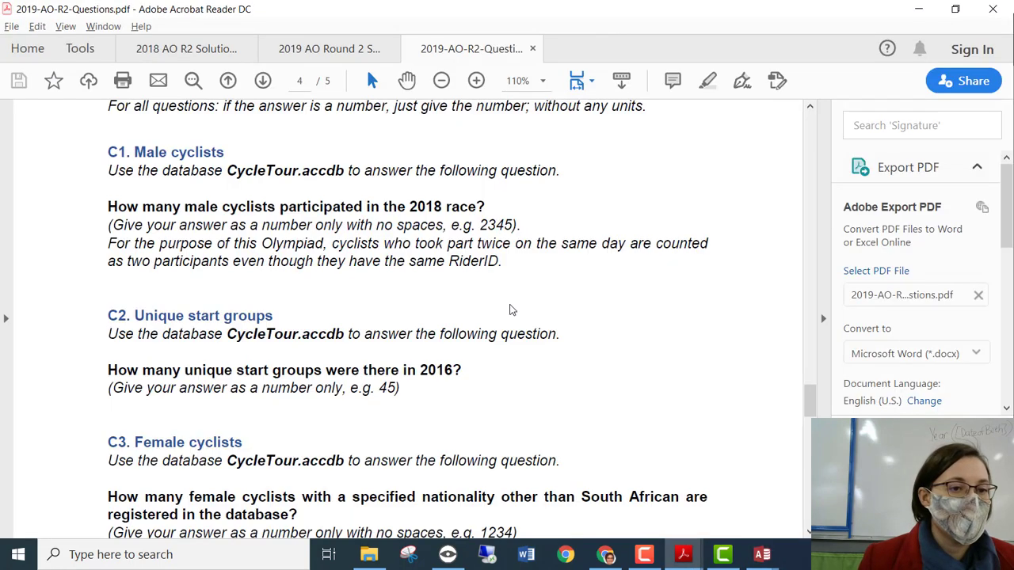
Scroll up to the field definitions and read the Record ID, Year, RiderID and RiderDOB descriptions.
scroll(510, 280, "up", 8)
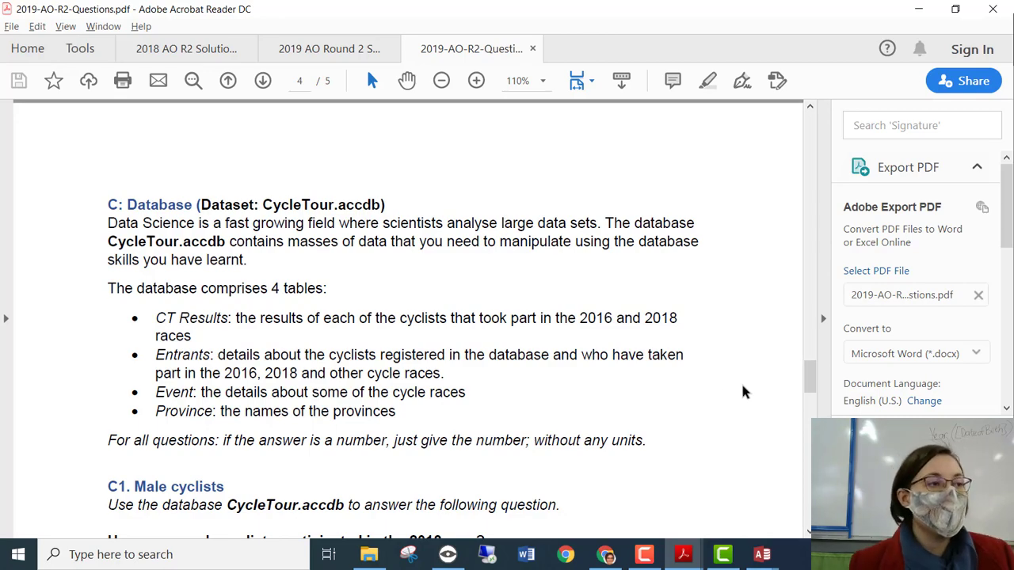
scroll(403, 435, "up", 15)
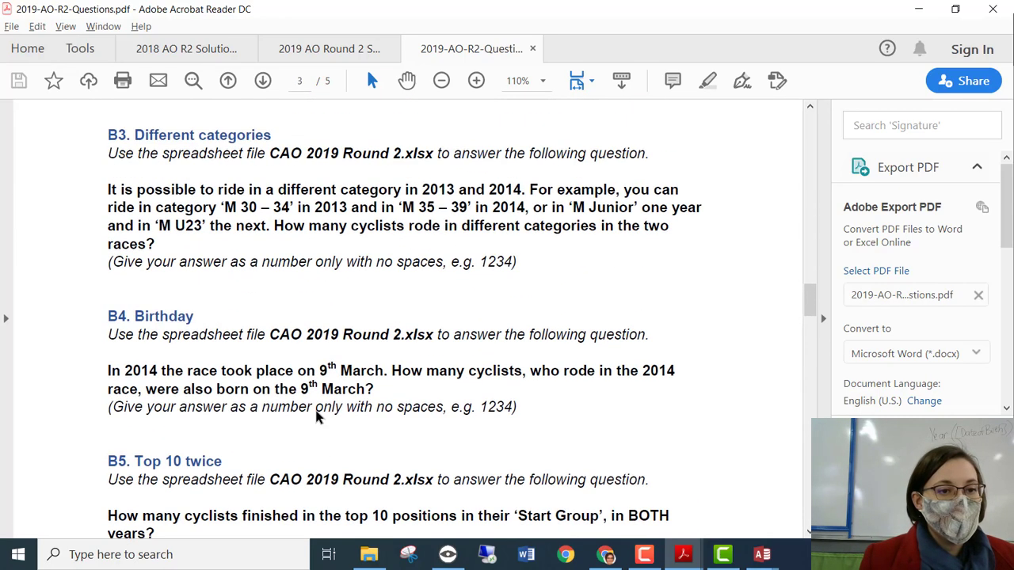
scroll(317, 417, "up", 12)
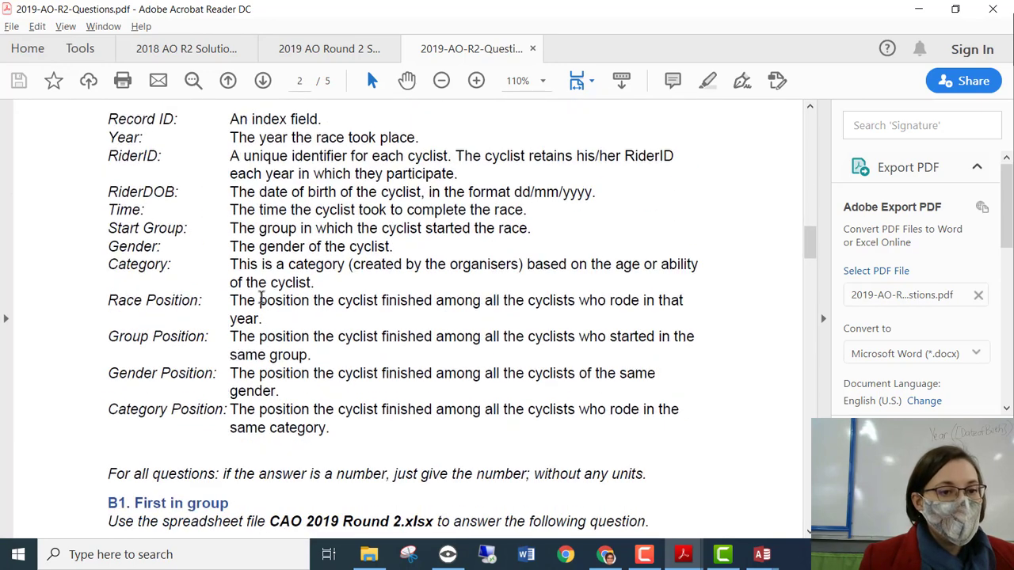
scroll(261, 297, "up", 3)
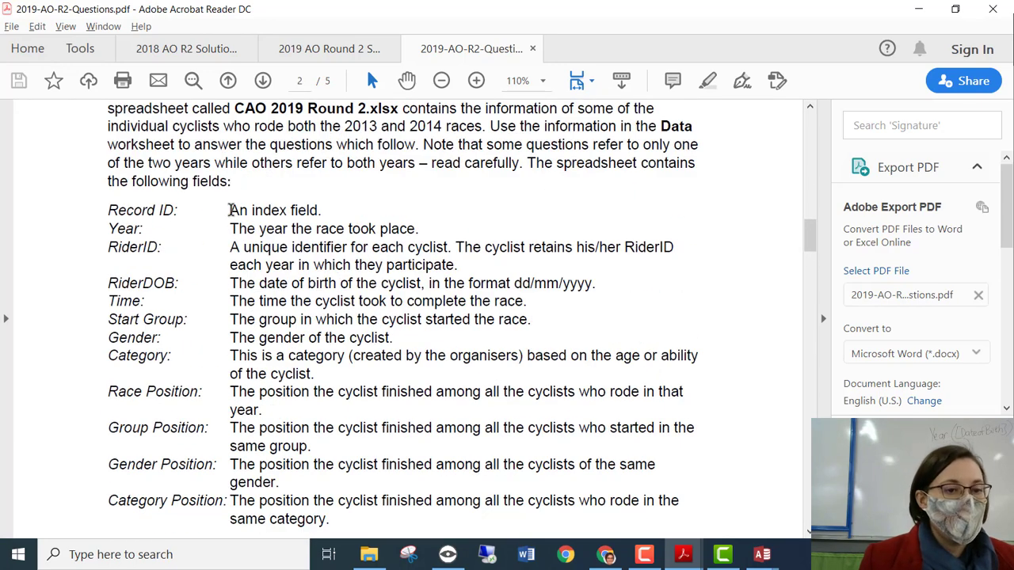
left_click_drag(229, 210, 362, 227)
left_click(233, 224)
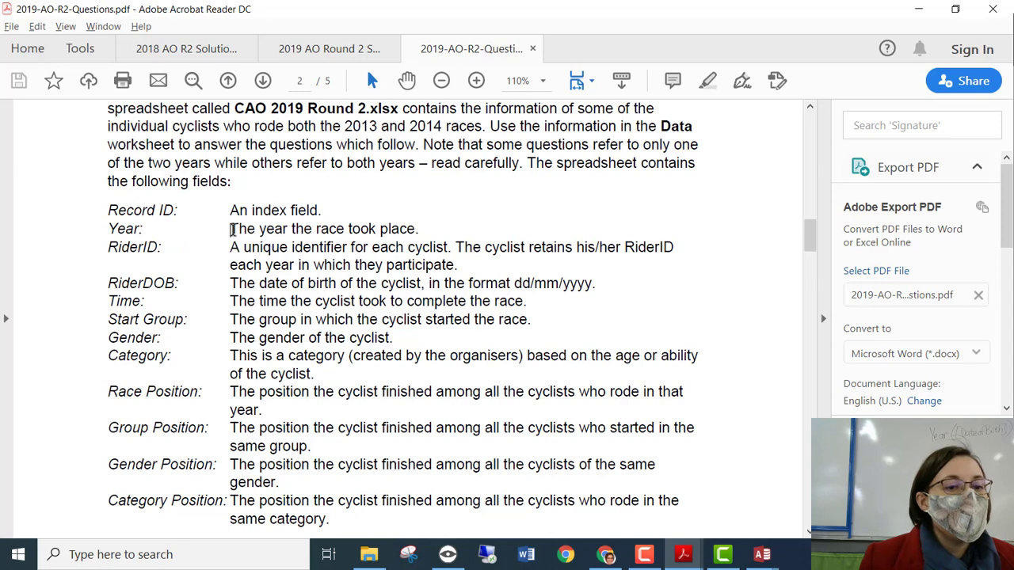
left_click_drag(230, 229, 448, 248)
left_click(238, 248)
left_click_drag(240, 248, 578, 290)
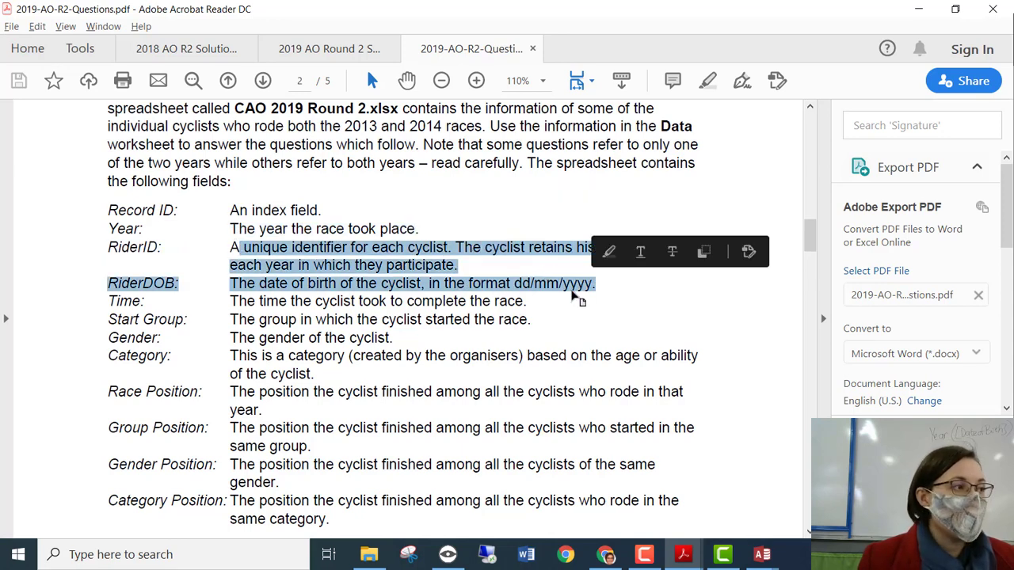
left_click(570, 290)
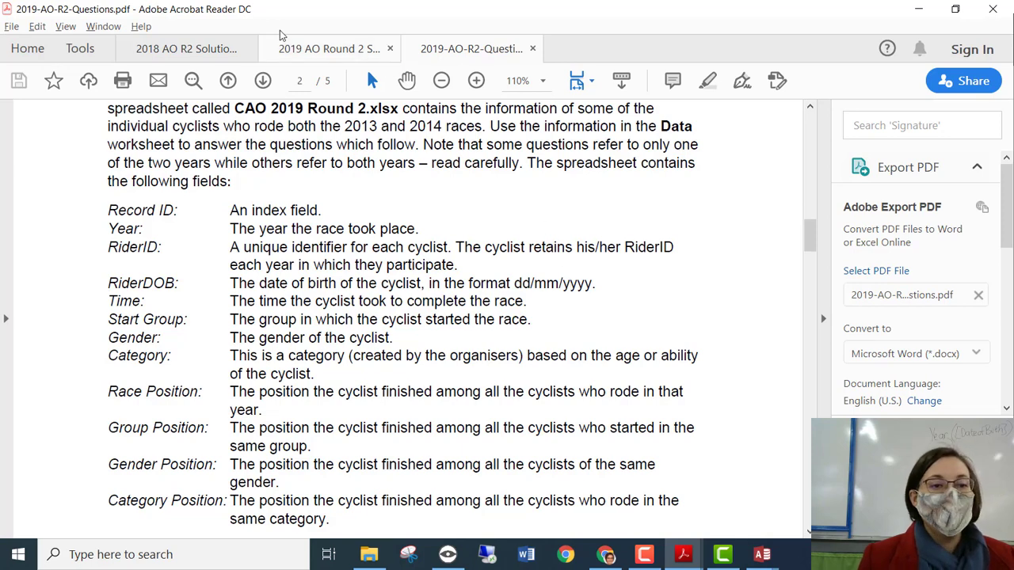
Advance two pages to the database questions on page 4.
left_click(264, 80)
left_click(264, 80)
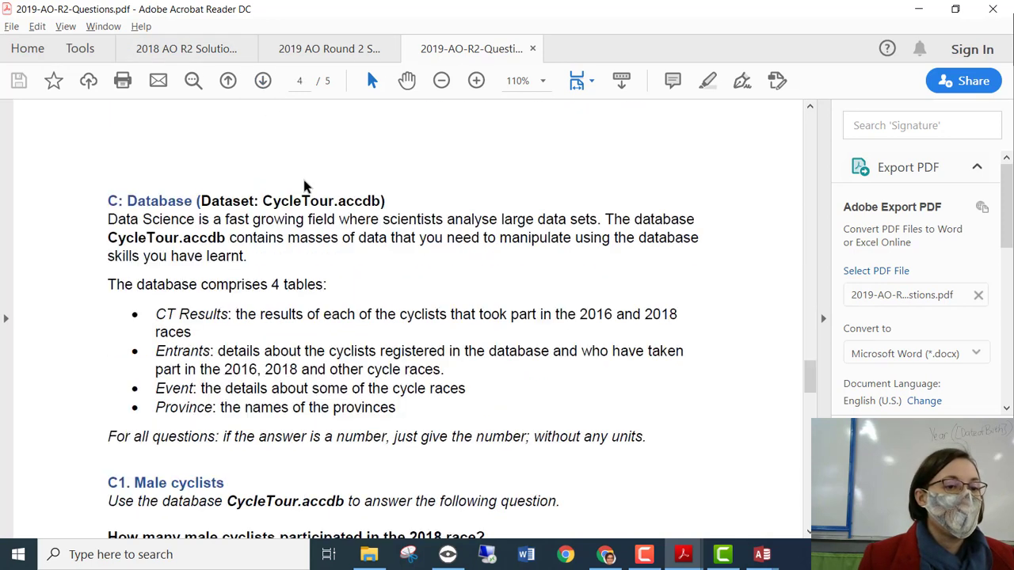
scroll(431, 422, "down", 3)
scroll(431, 422, "down", 3)
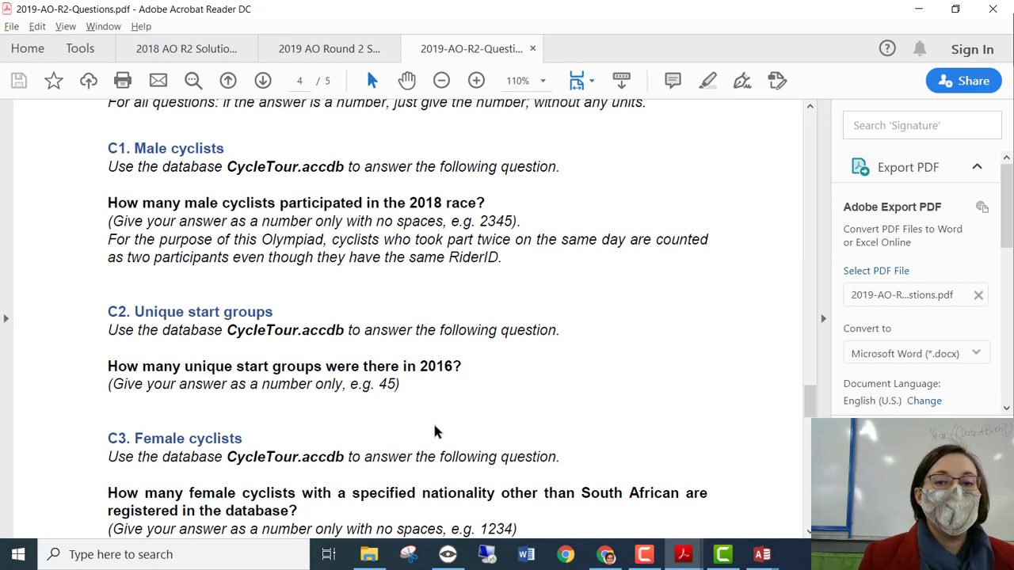
Shrink the PDF window and return to the CT Results table, selecting its Gender column.
left_click(944, 9)
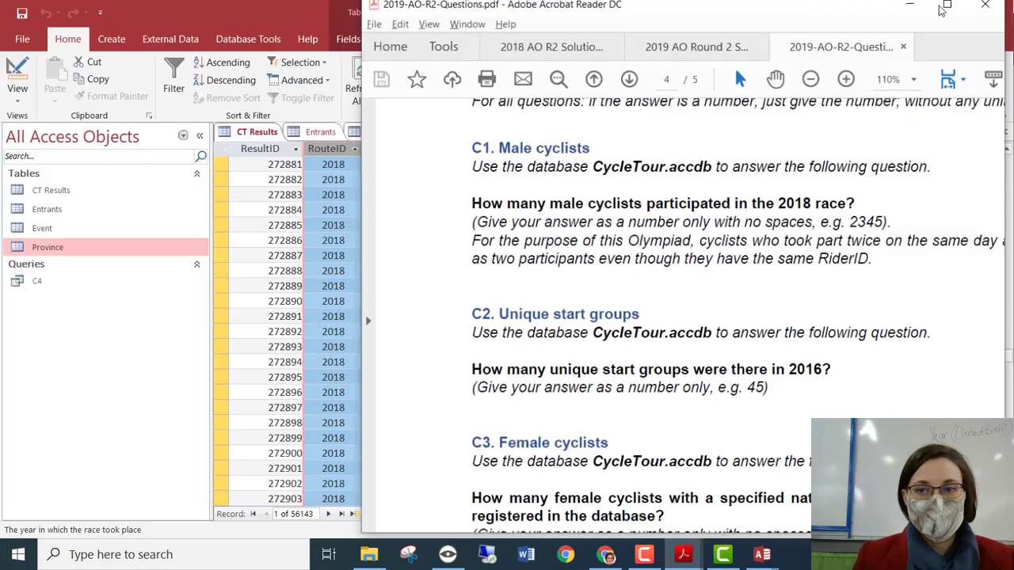
left_click(360, 207)
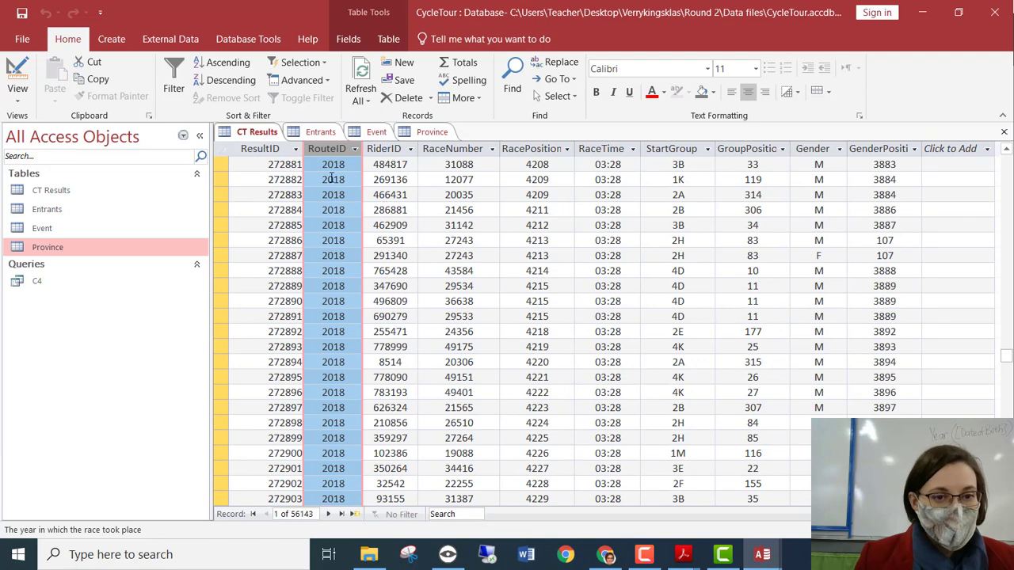
left_click(816, 148)
left_click(111, 39)
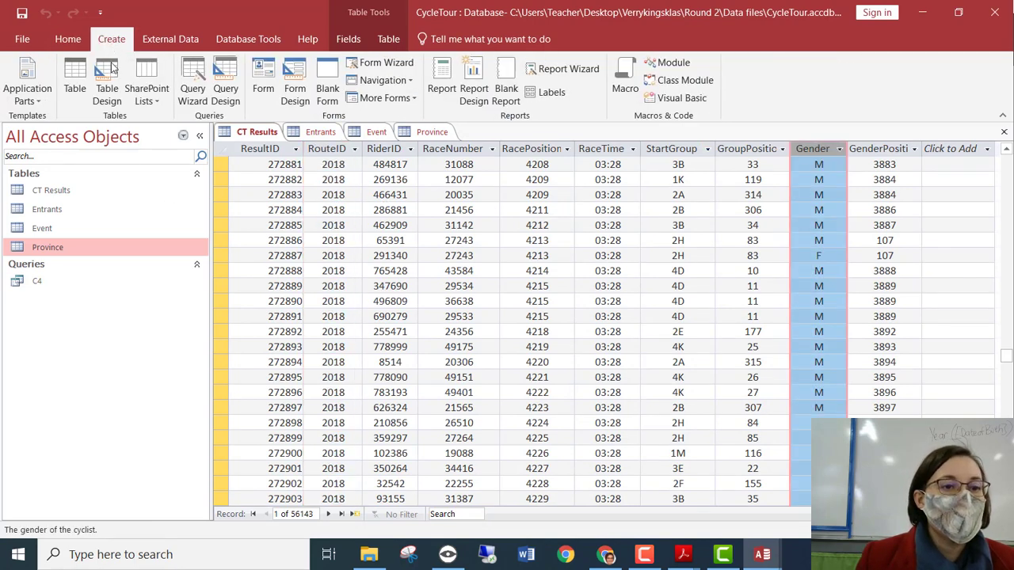
Start a crosstab query on CT Results with RouteID as the row heading.
left_click(193, 79)
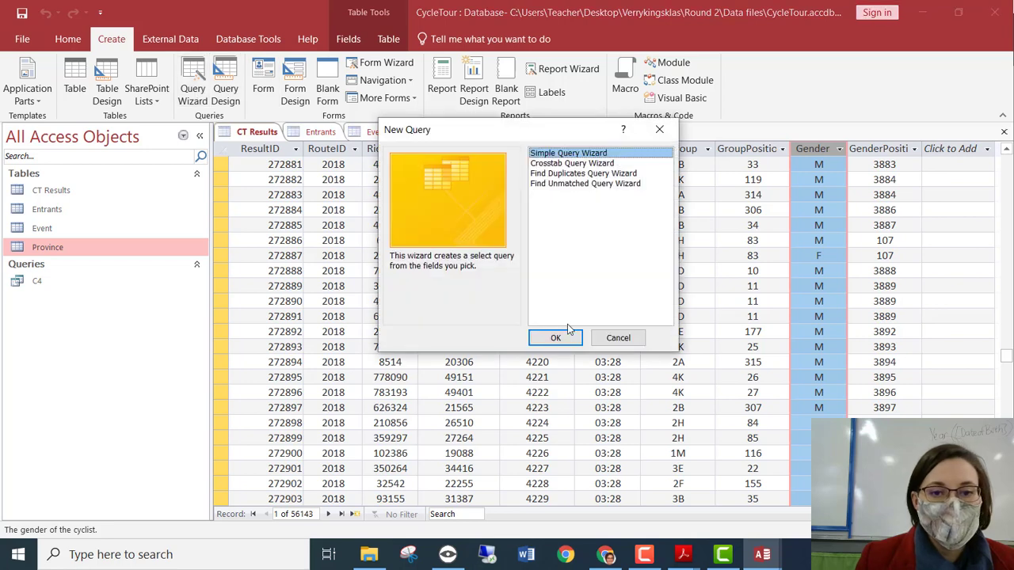
left_click(582, 162)
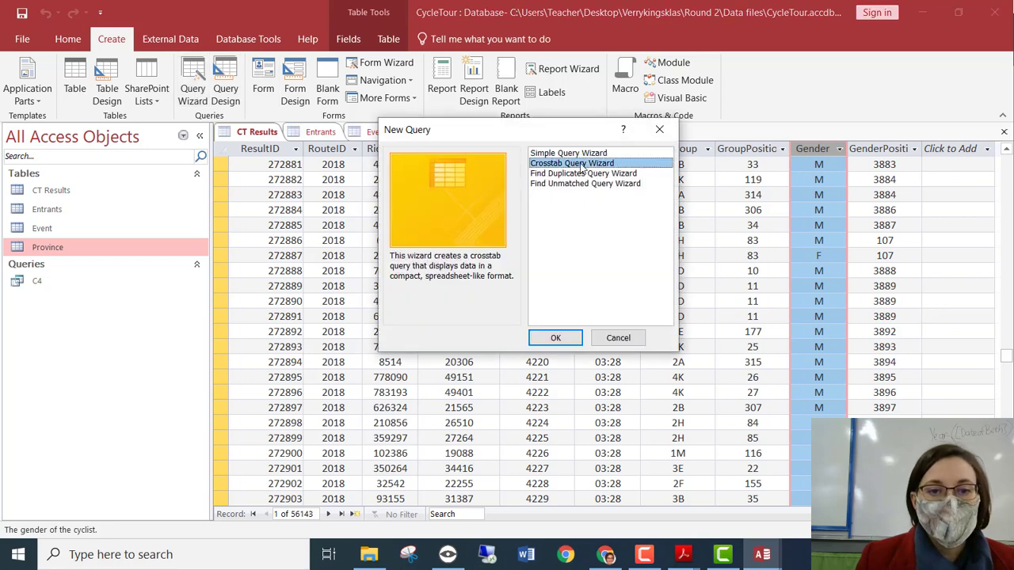
left_click(550, 337)
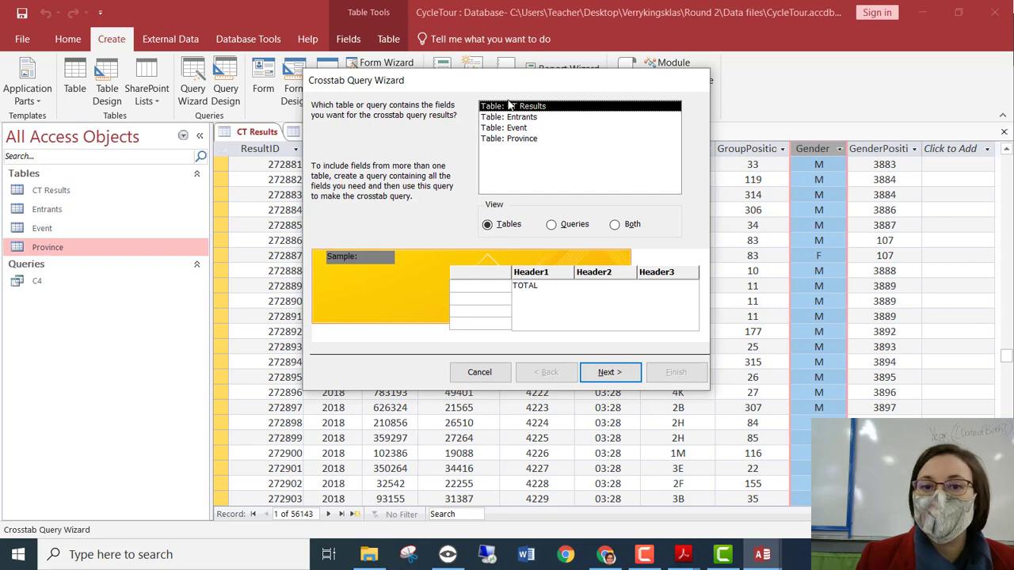
left_click(608, 373)
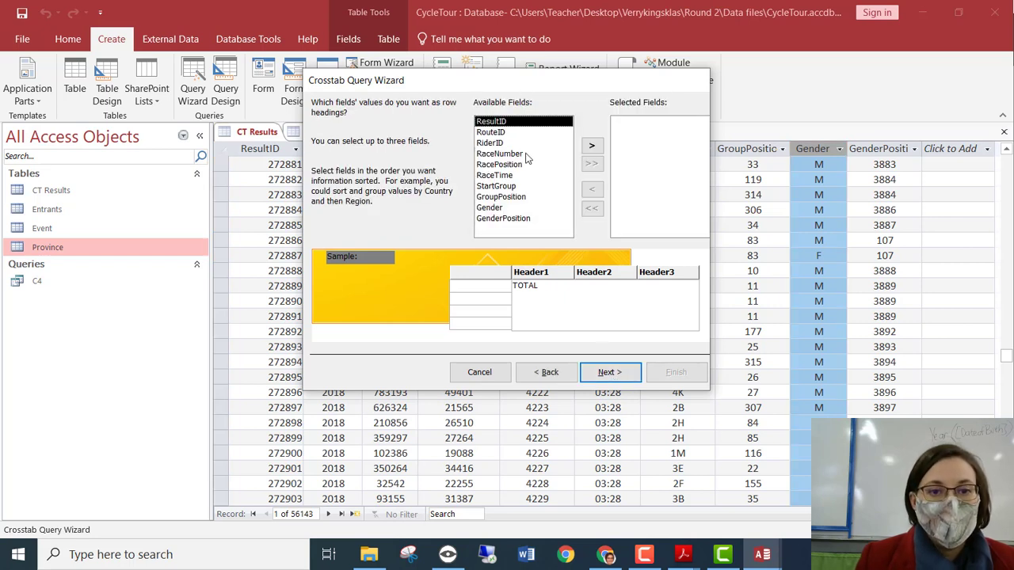
left_click(506, 133)
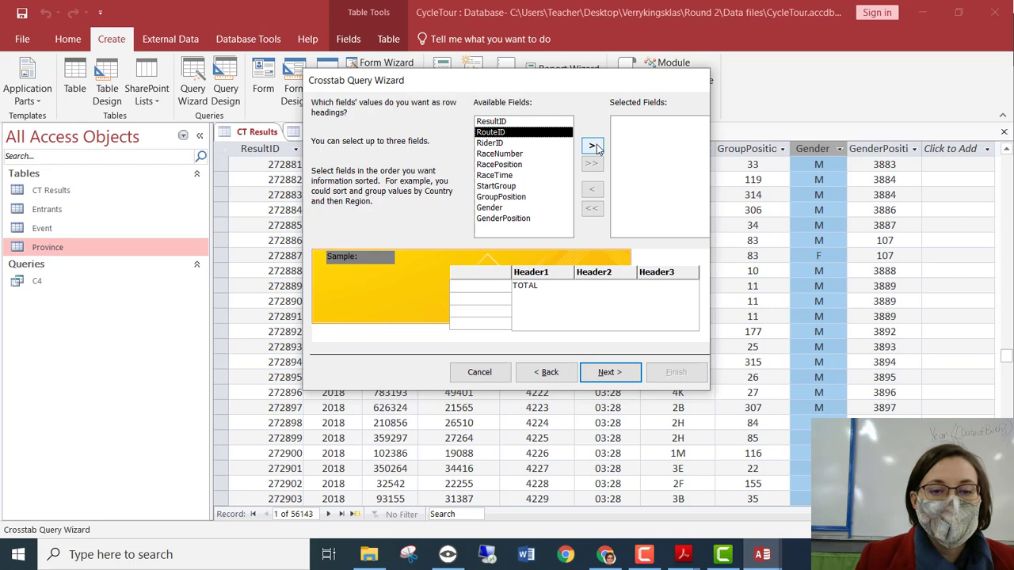
left_click(594, 146)
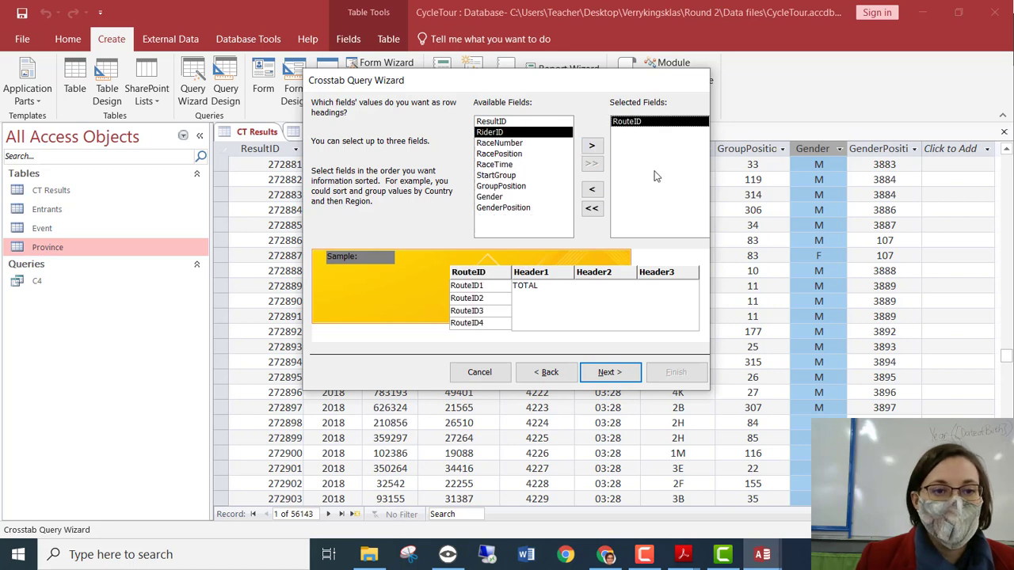
left_click(631, 379)
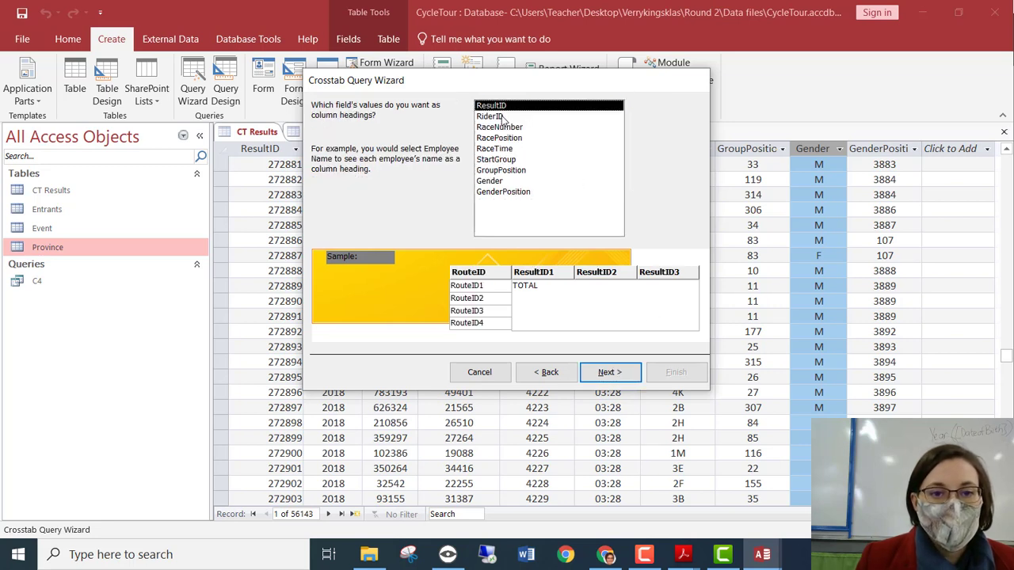
Use Gender for column headings, count RiderID, and finish as CT Results_Crosstab.
left_click(497, 181)
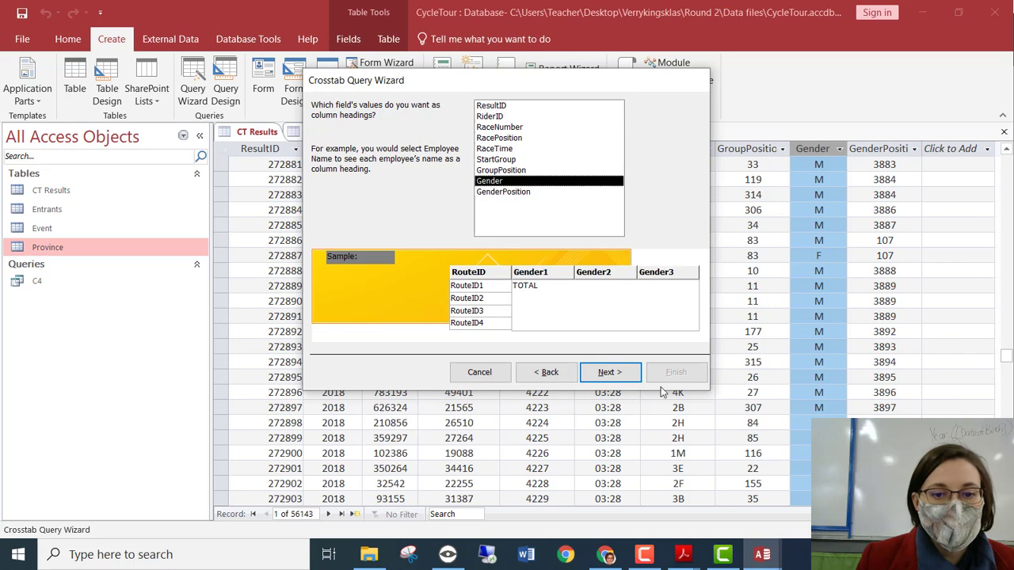
left_click(609, 373)
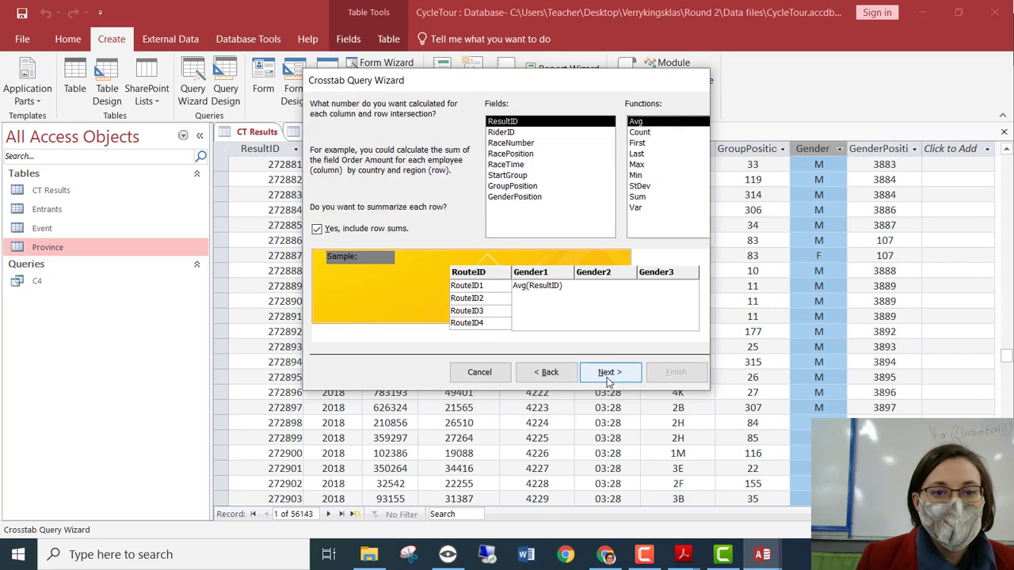
left_click(523, 132)
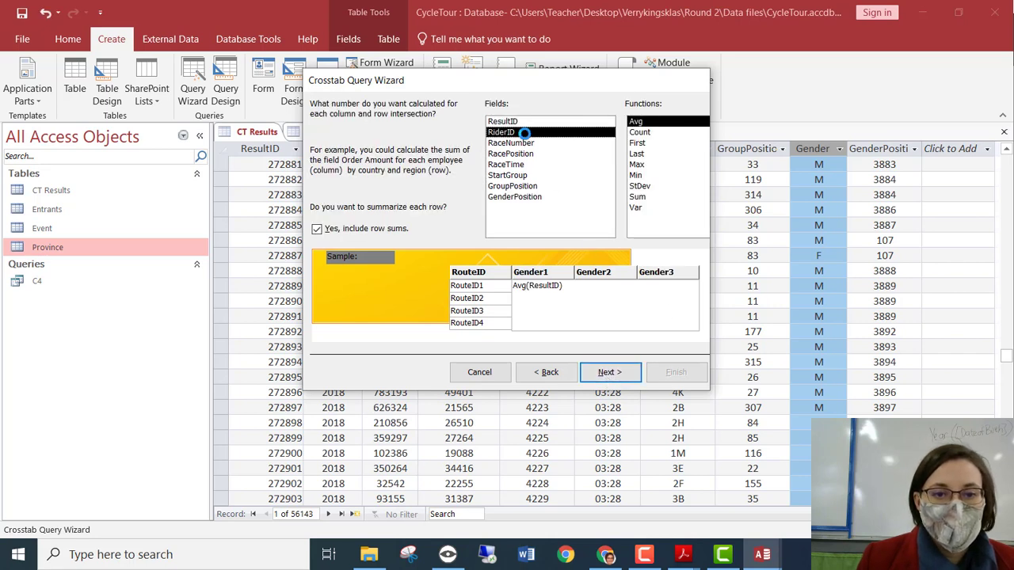
left_click(646, 133)
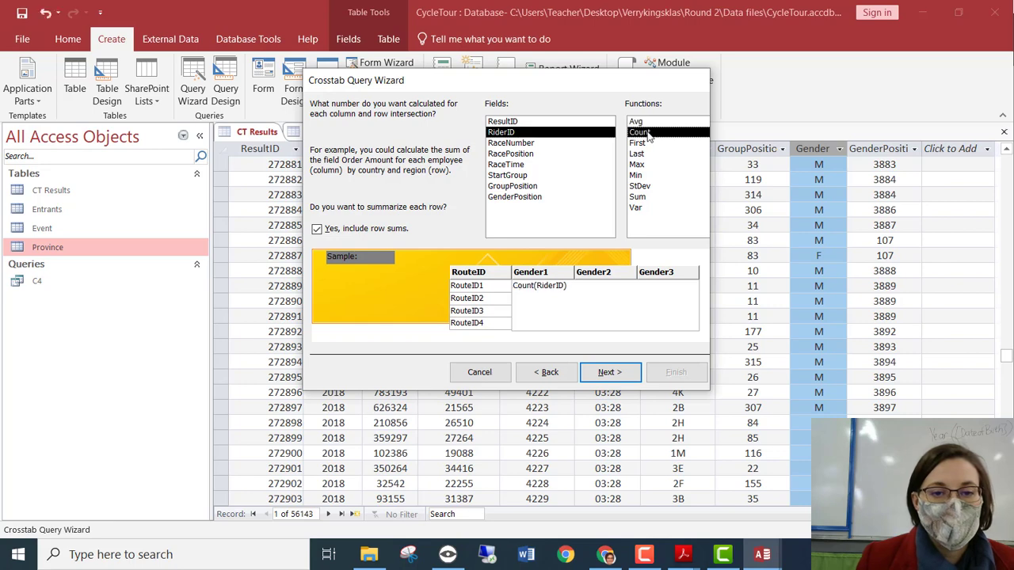
left_click(610, 372)
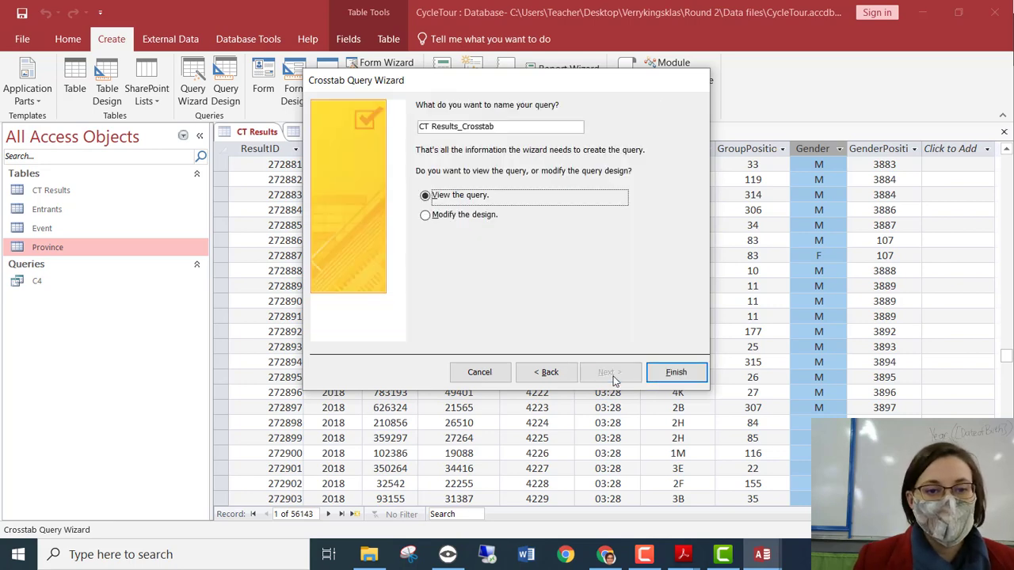
left_click(675, 374)
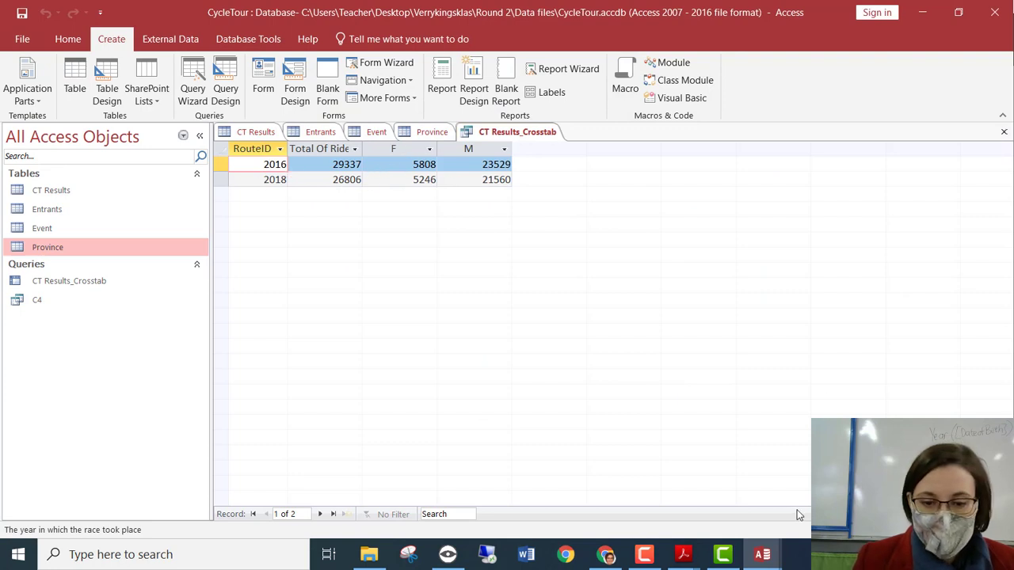
Glance at the questions PDF, then check the 2018 male rider count in the crosstab results.
mouse_move(683, 554)
left_click(820, 475)
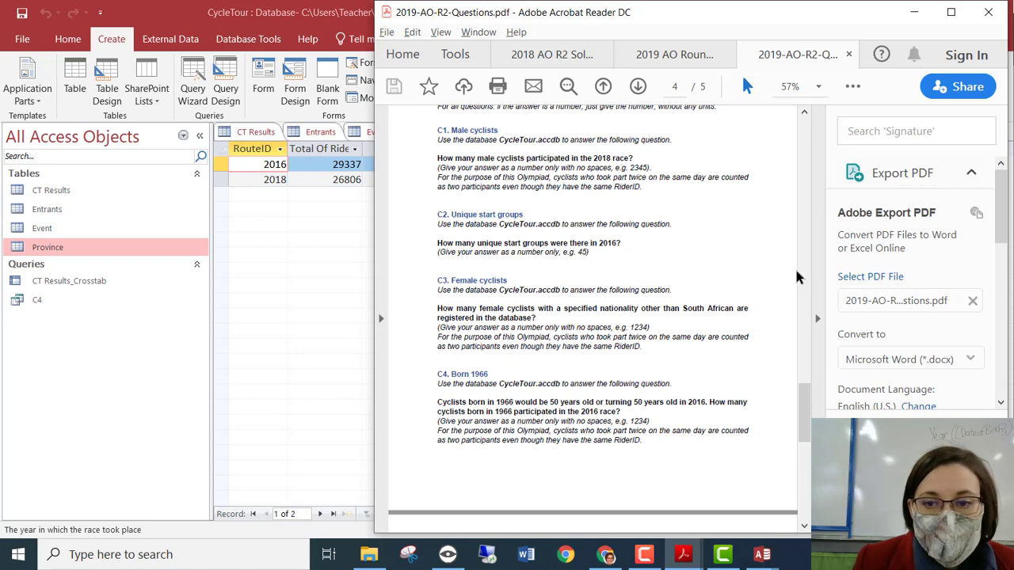
left_click(824, 290)
left_click(299, 248)
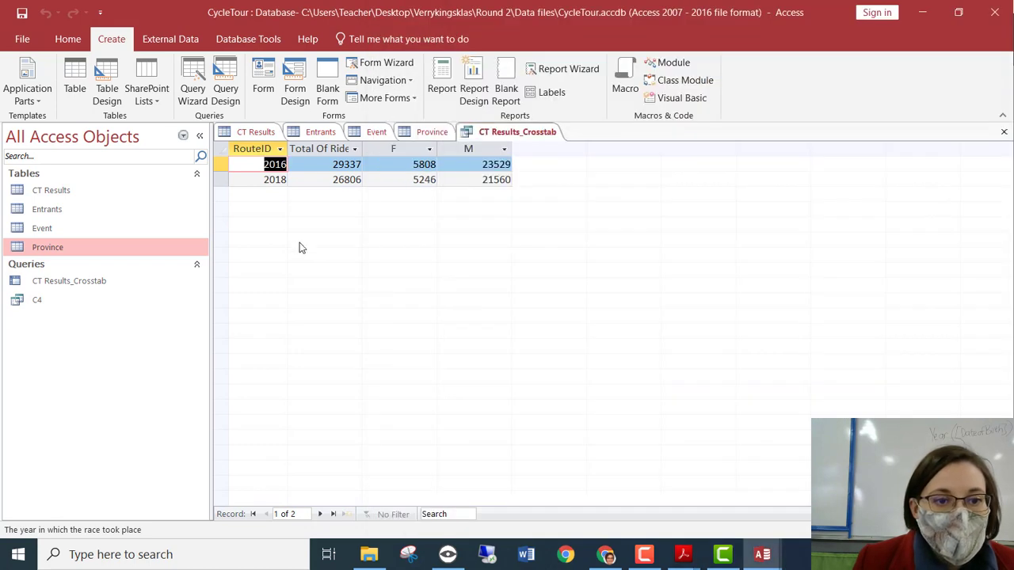
left_click(477, 181)
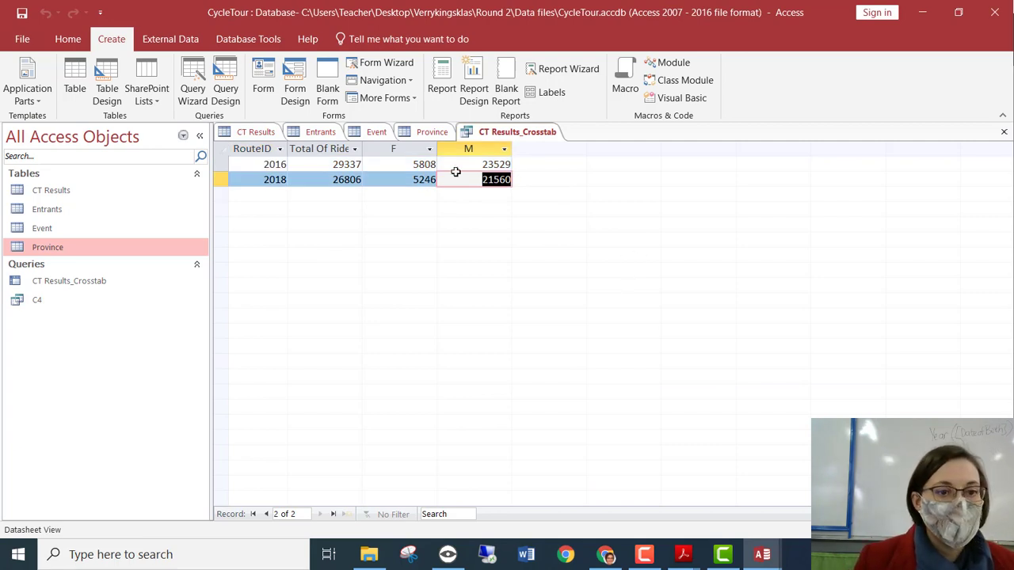
Close the crosstab datasheet and rename its query to C1.
right_click(511, 136)
left_click(537, 160)
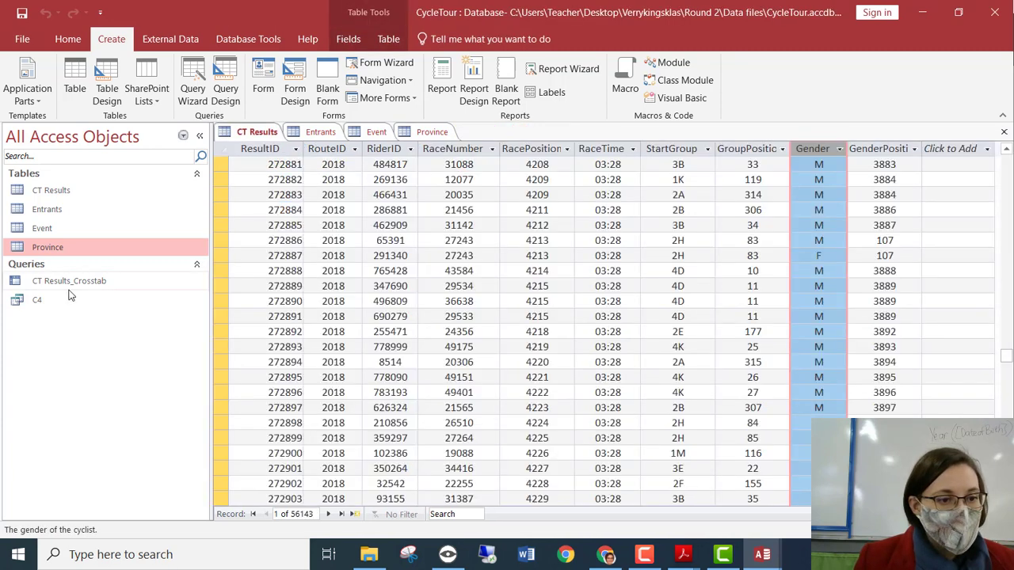
right_click(64, 283)
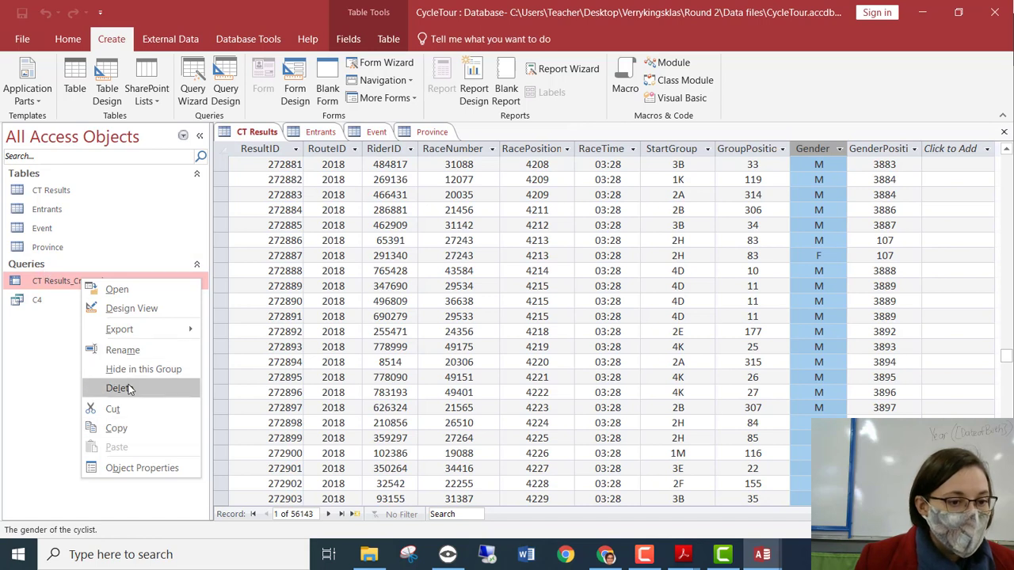
left_click(143, 350)
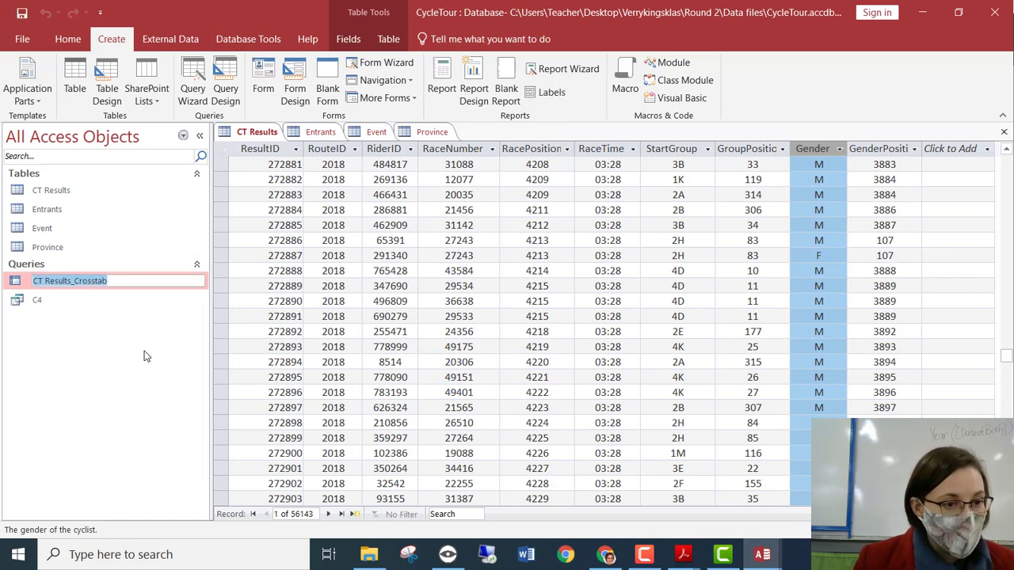
type("C1")
key("Return")
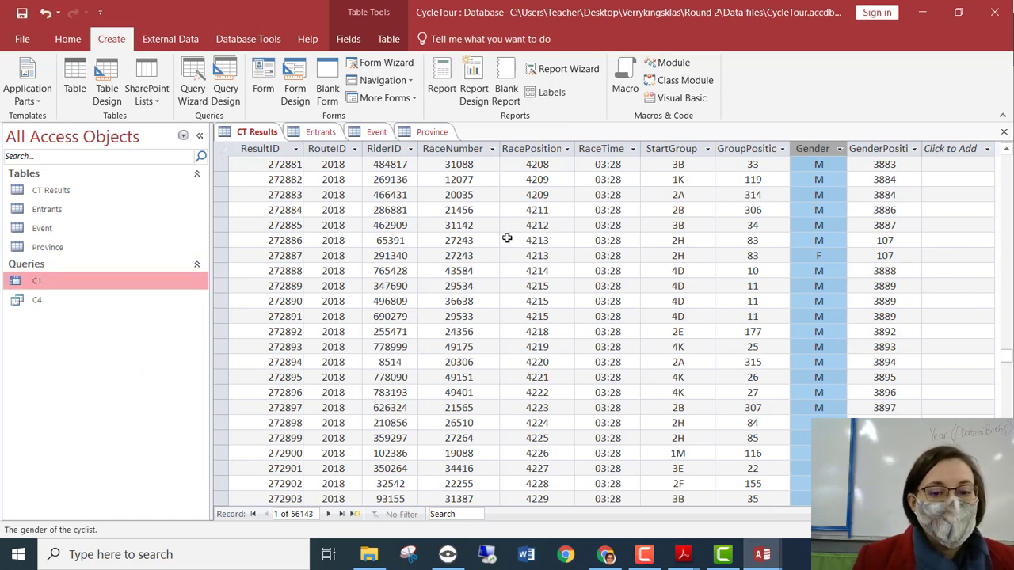
mouse_move(683, 554)
left_click(804, 484)
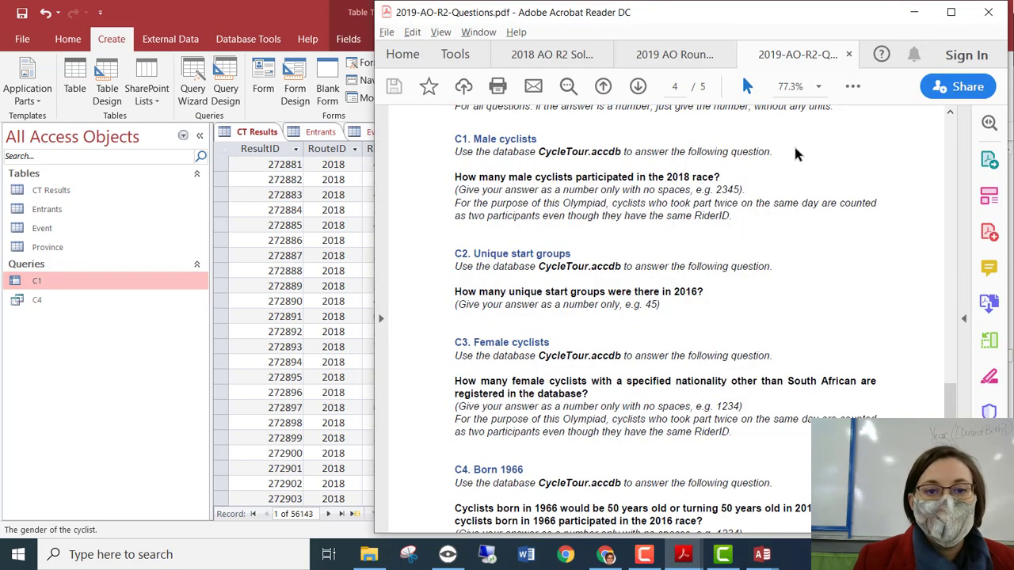
scroll(551, 352, "down", 4)
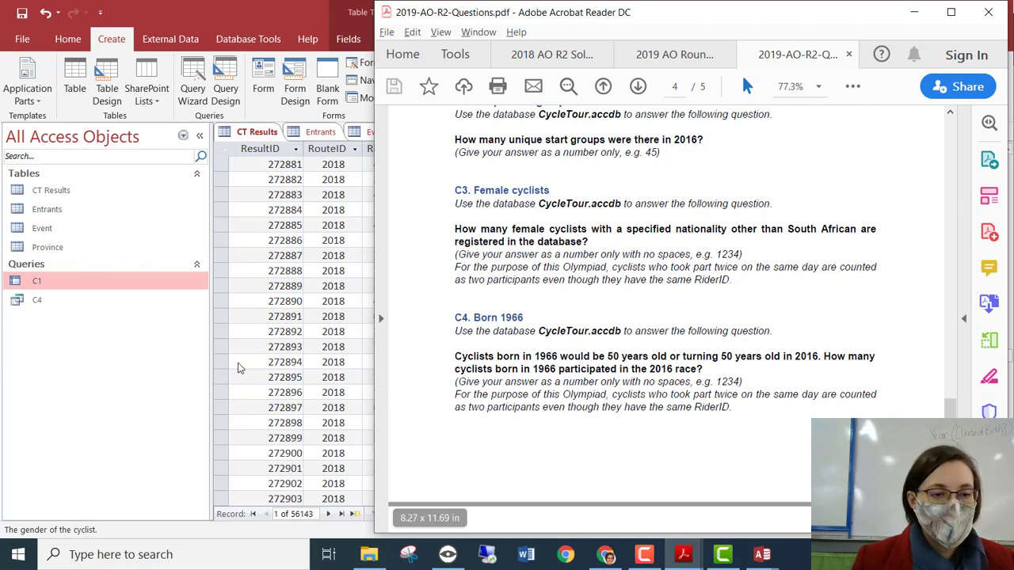
left_click(154, 369)
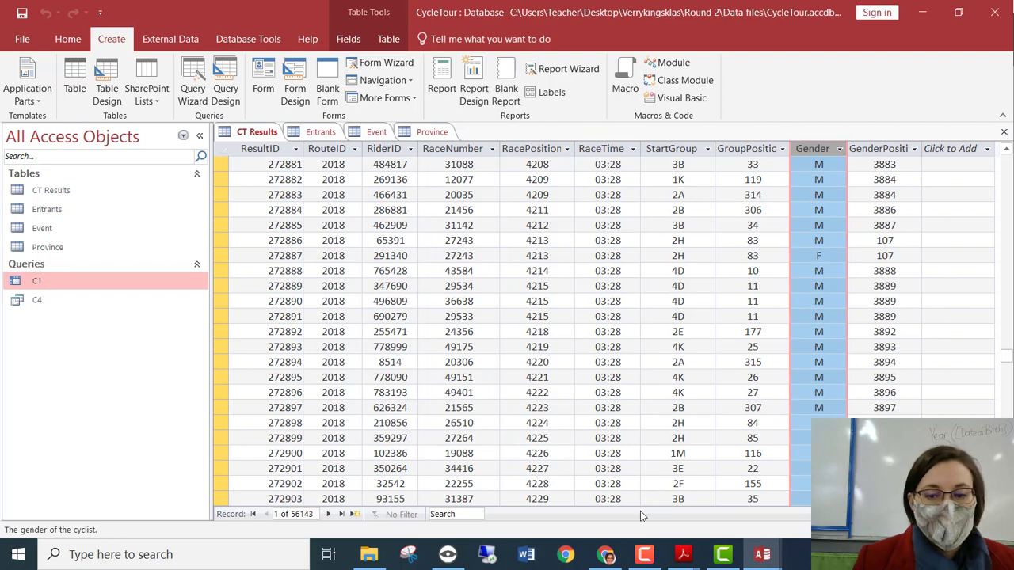
Open the Entrants table and inspect its Gender and Nationality columns.
left_click(780, 286)
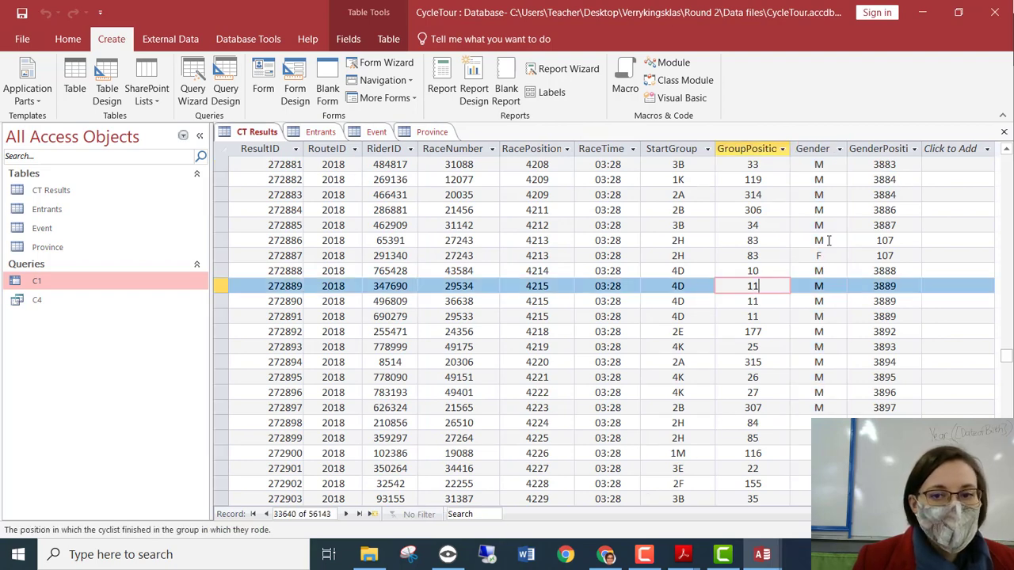
key("Tab")
key("Tab")
key("Tab")
key("Tab")
key("Tab")
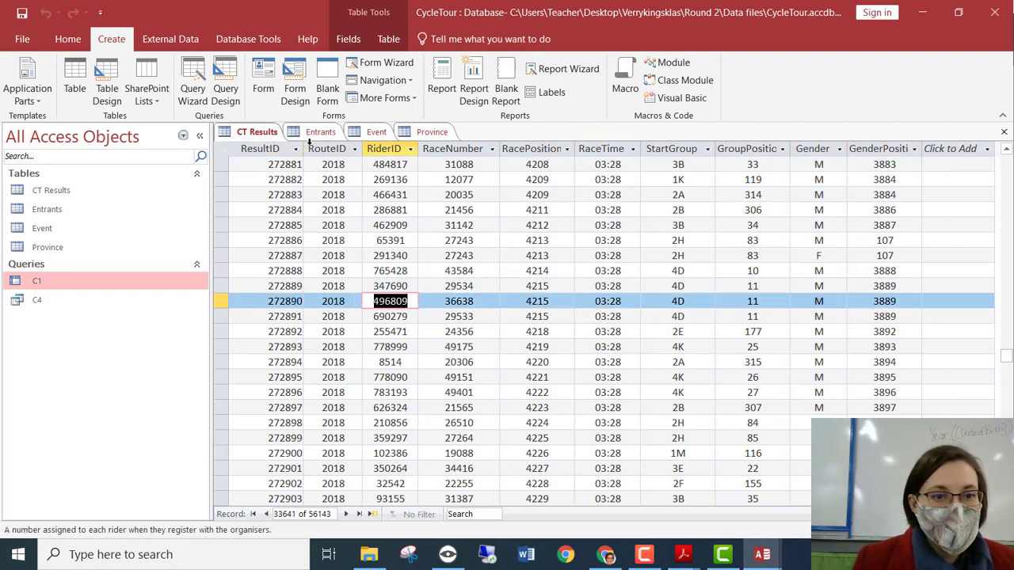
left_click(310, 134)
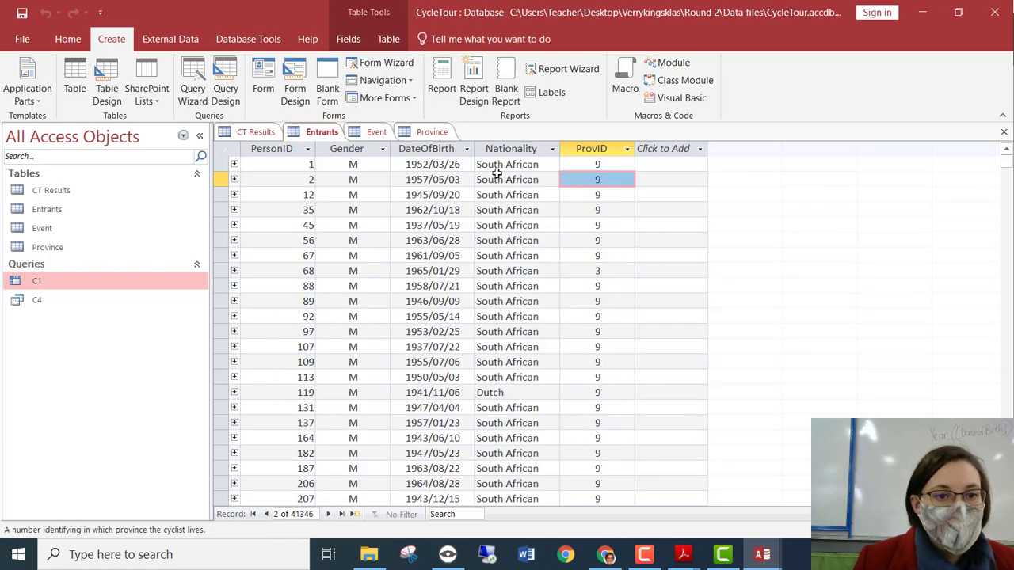
left_click(352, 149)
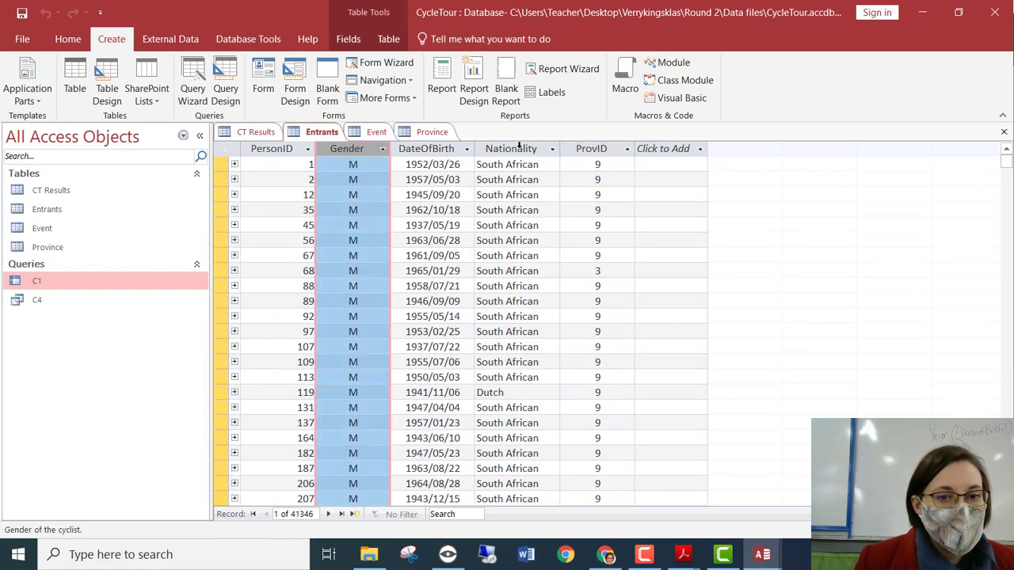
left_click(521, 149)
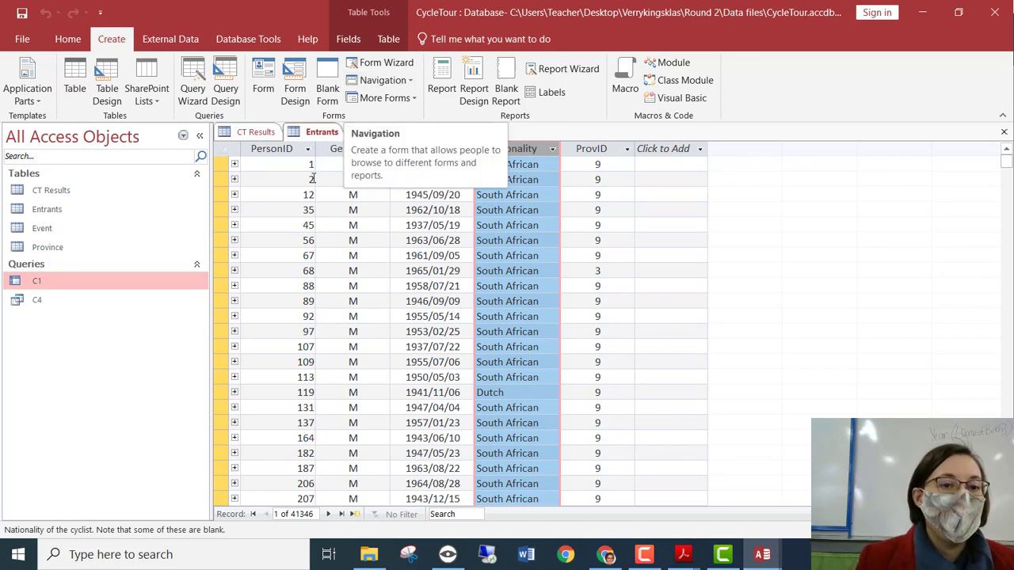
left_click(327, 151)
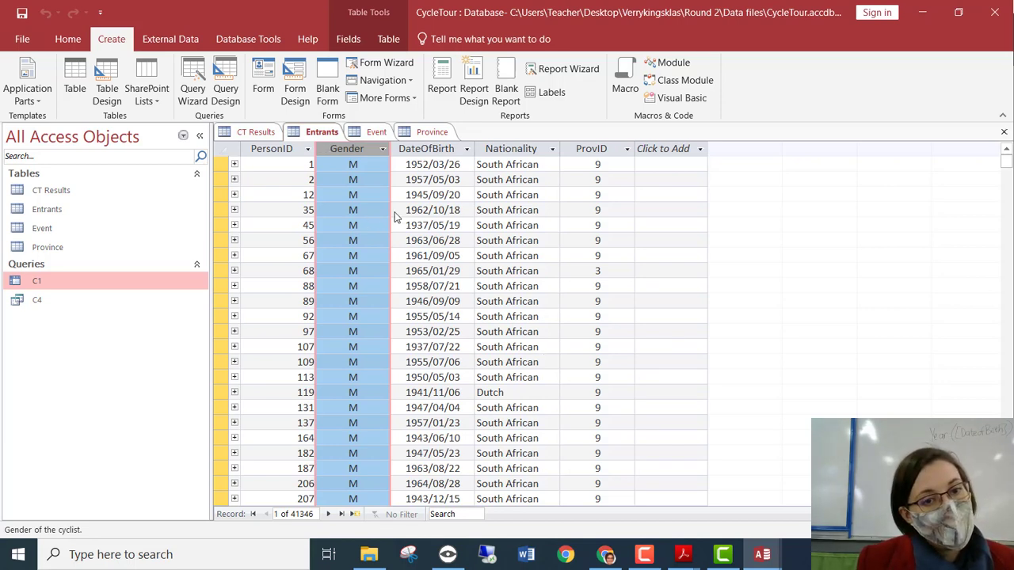
Launch the Crosstab Query Wizard with the Entrants table as the source.
left_click(192, 87)
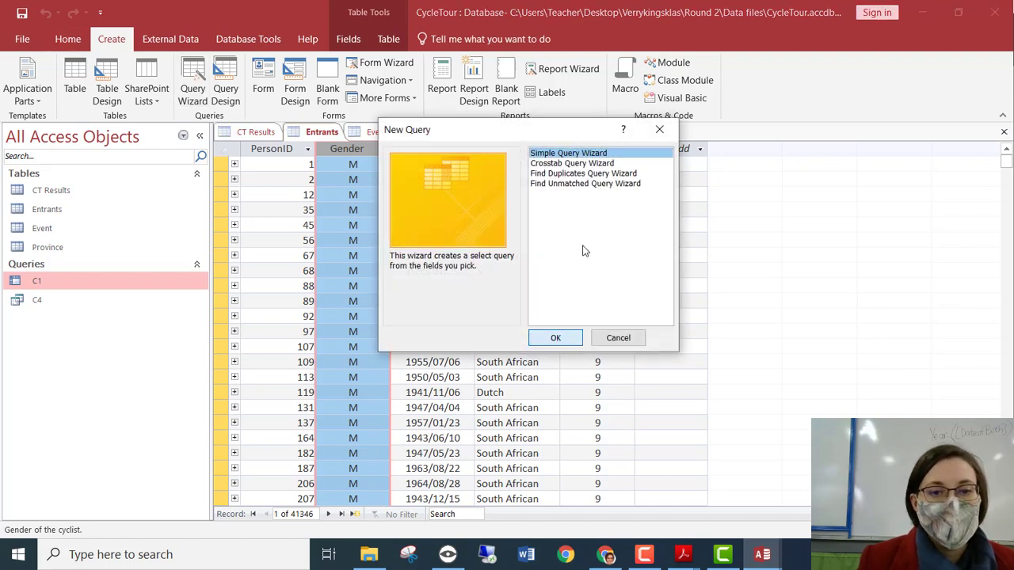
left_click(572, 163)
left_click(555, 337)
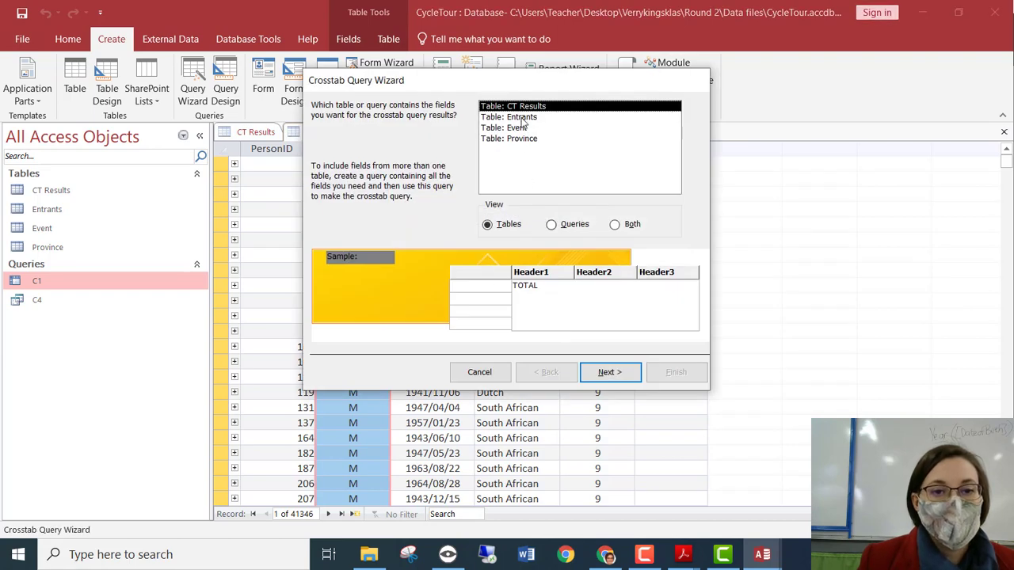
left_click_drag(540, 93, 642, 103)
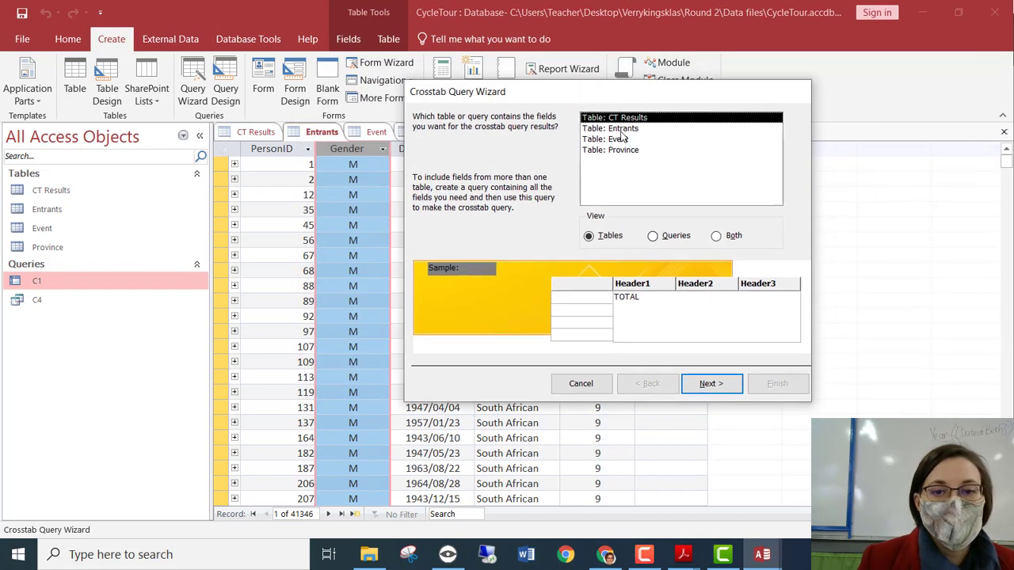
left_click(624, 128)
left_click(708, 384)
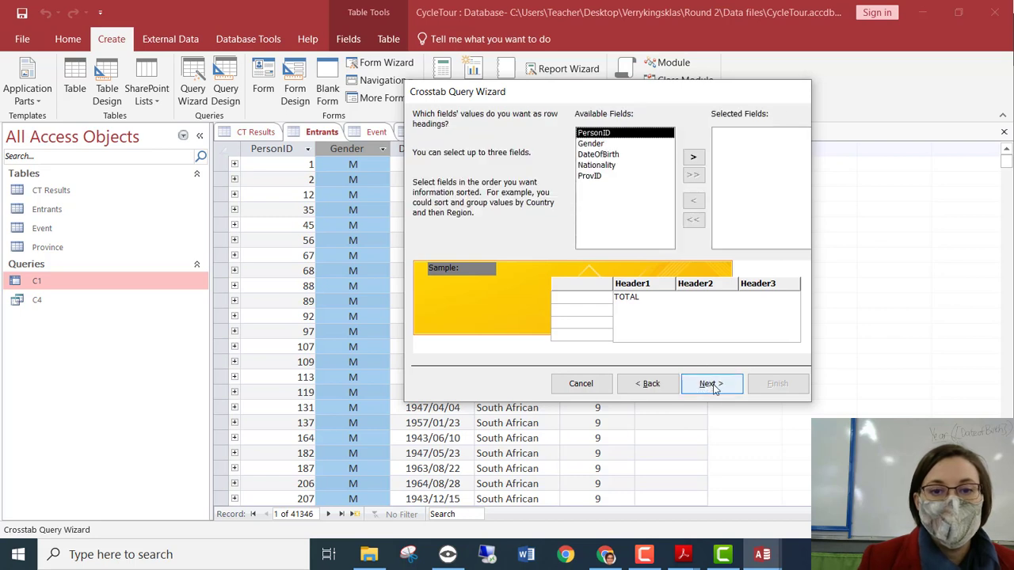
Set Nationality rows, Gender columns and a PersonID count, naming the query C3.
left_click(611, 166)
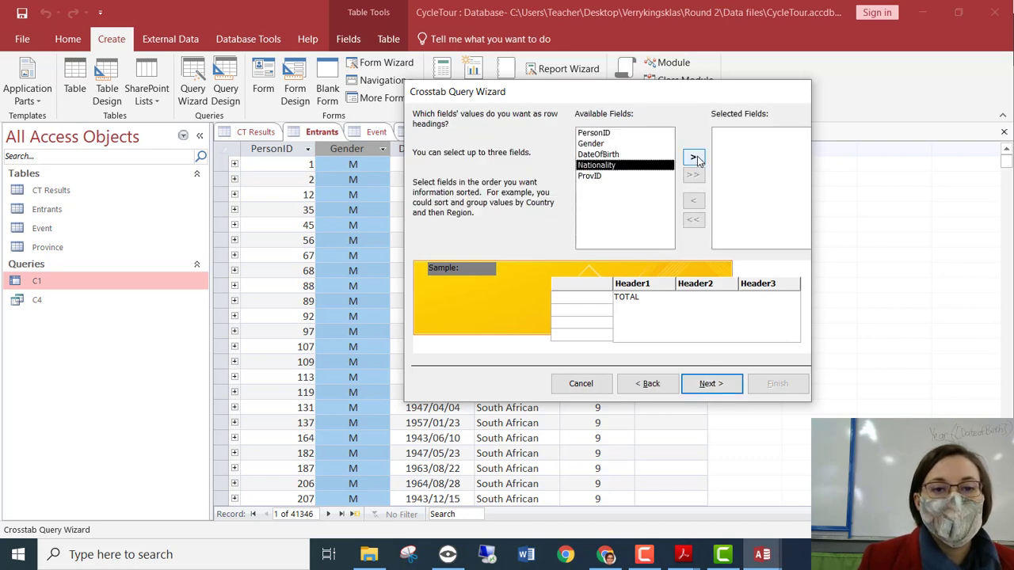
left_click(693, 159)
left_click(711, 384)
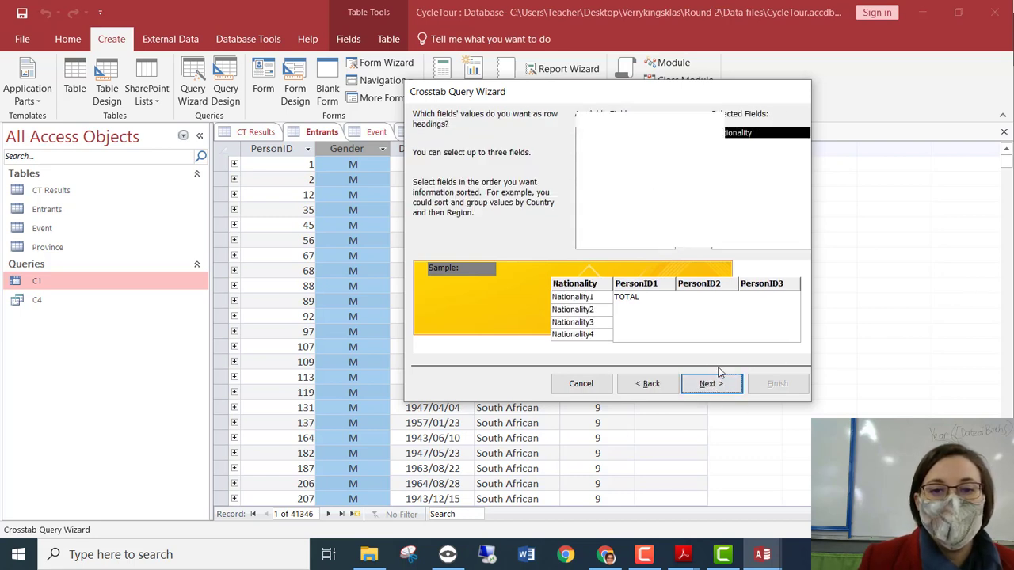
key("Down")
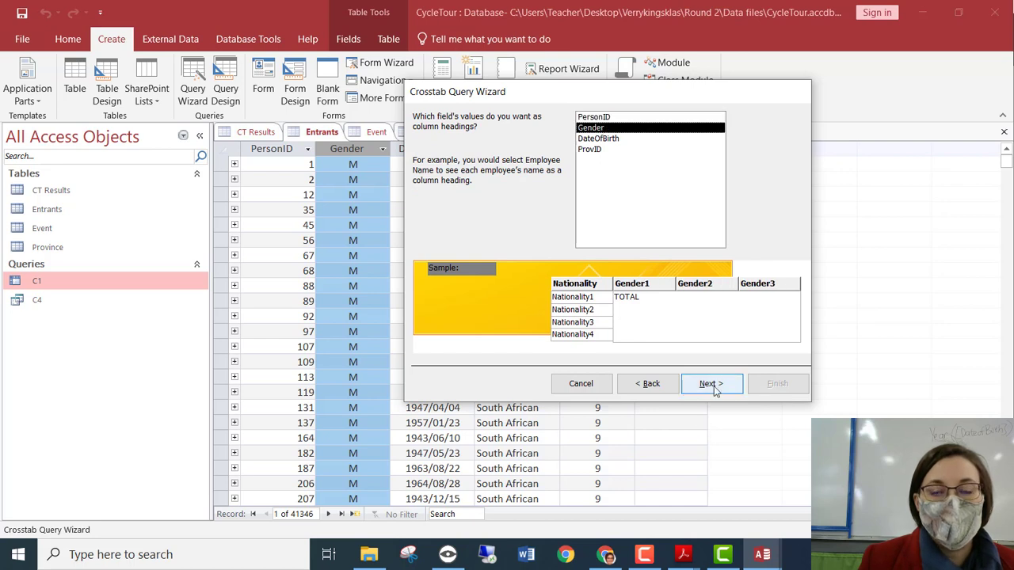
left_click(711, 384)
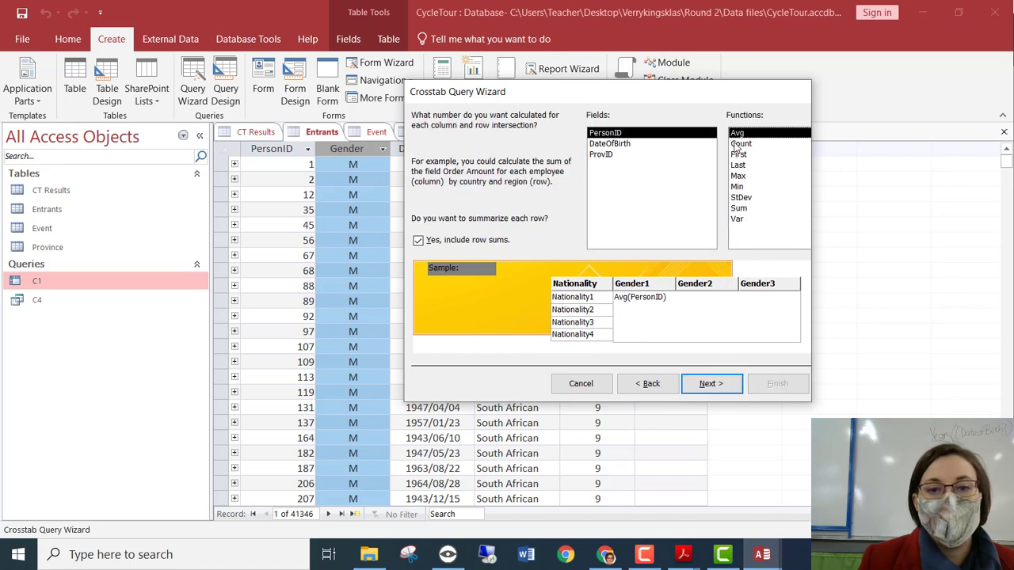
key("Down")
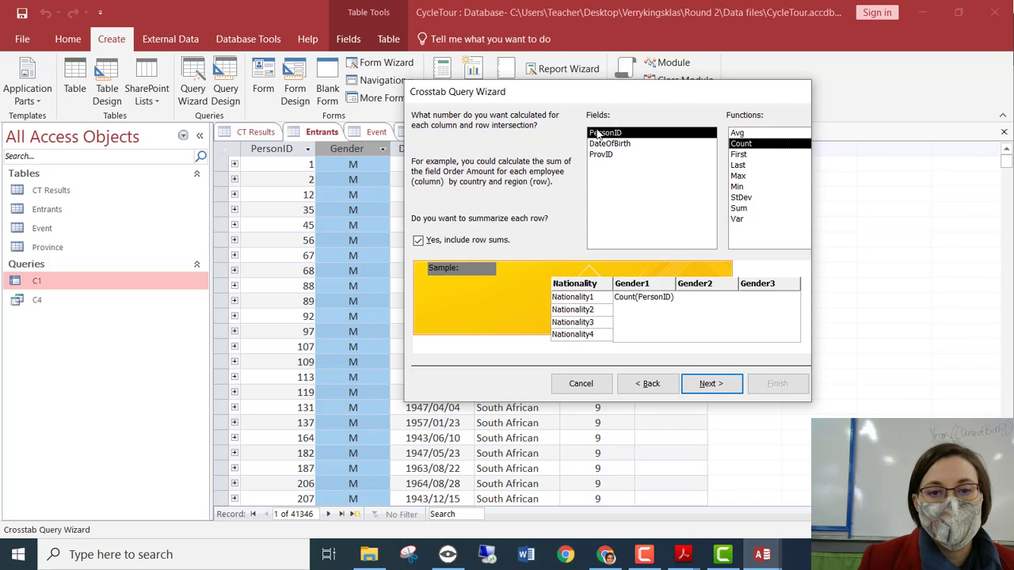
left_click(715, 384)
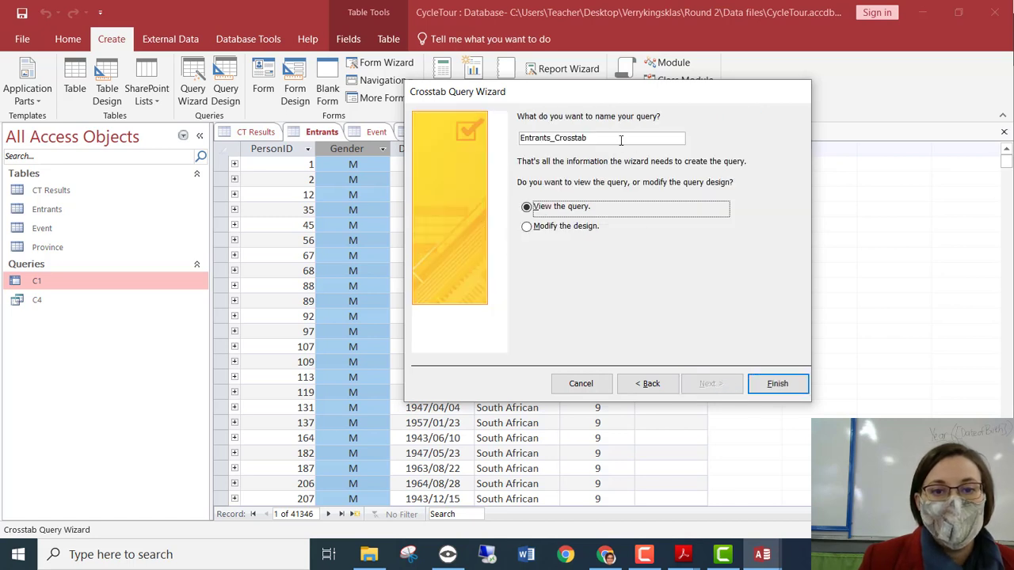
left_click_drag(621, 140, 431, 139)
type("C3")
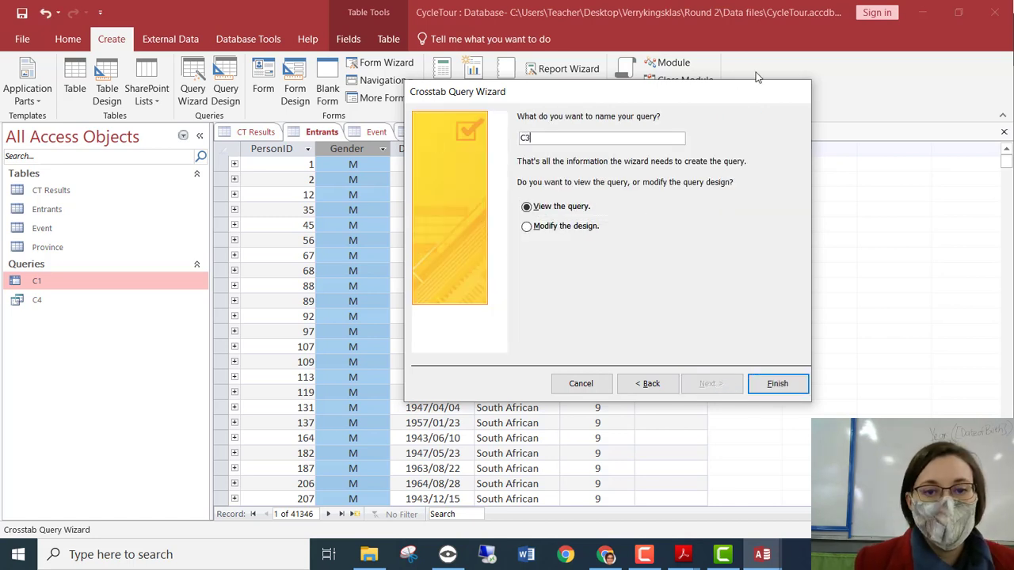
left_click(760, 387)
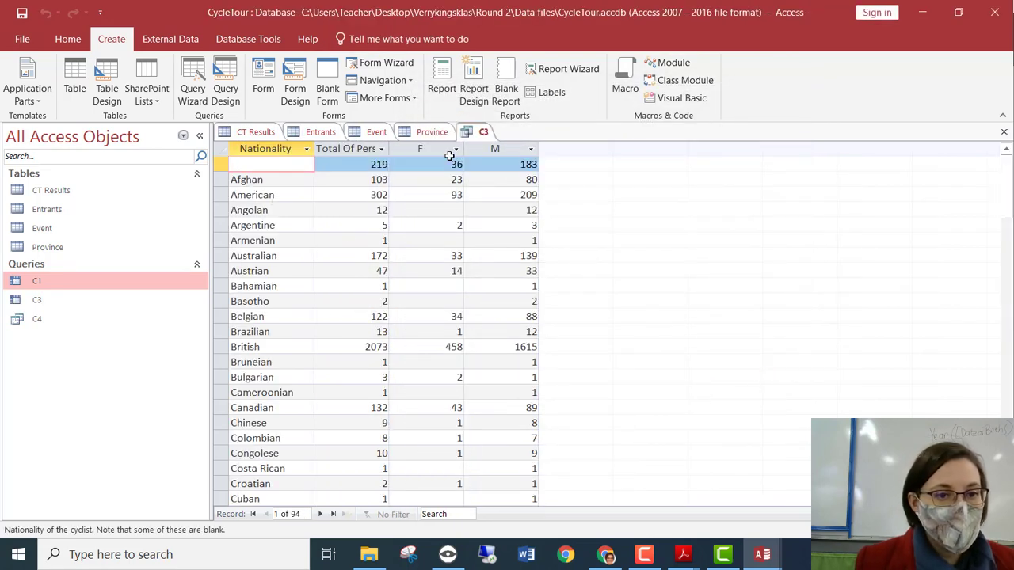
Widen the Total Of PersonID column and check South Africa's counts: 35321 total, 7340 F, 27981 M.
scroll(402, 344, "down", 8)
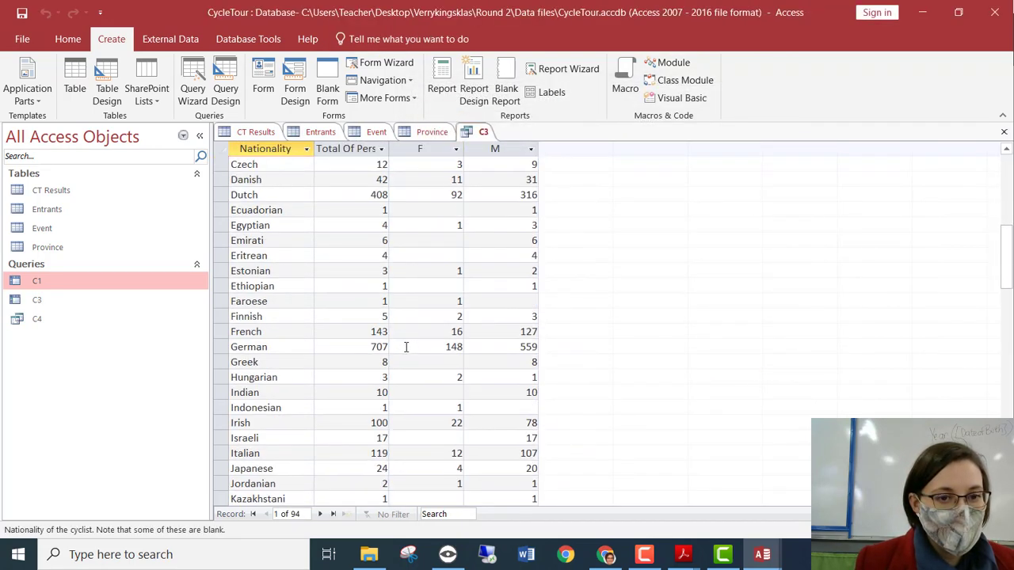
scroll(405, 347, "up", 8)
left_click(353, 164)
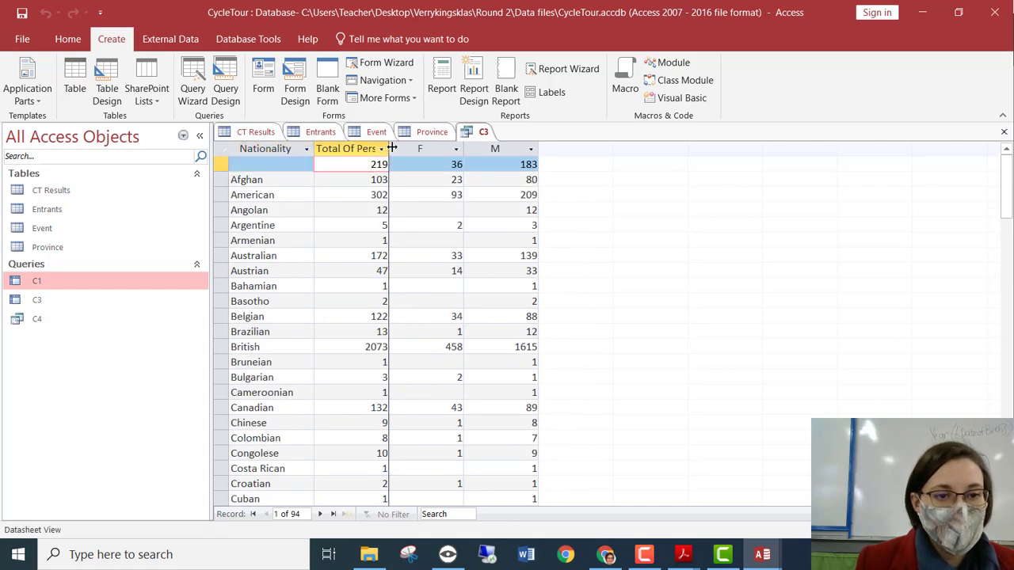
left_click_drag(388, 148, 412, 149)
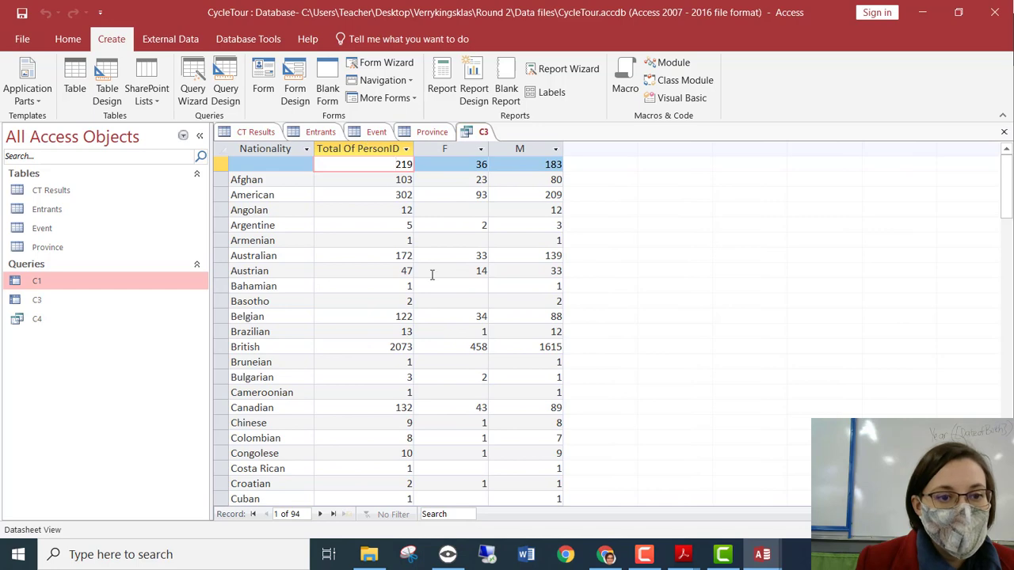
scroll(434, 317, "down", 20)
scroll(438, 358, "up", 1)
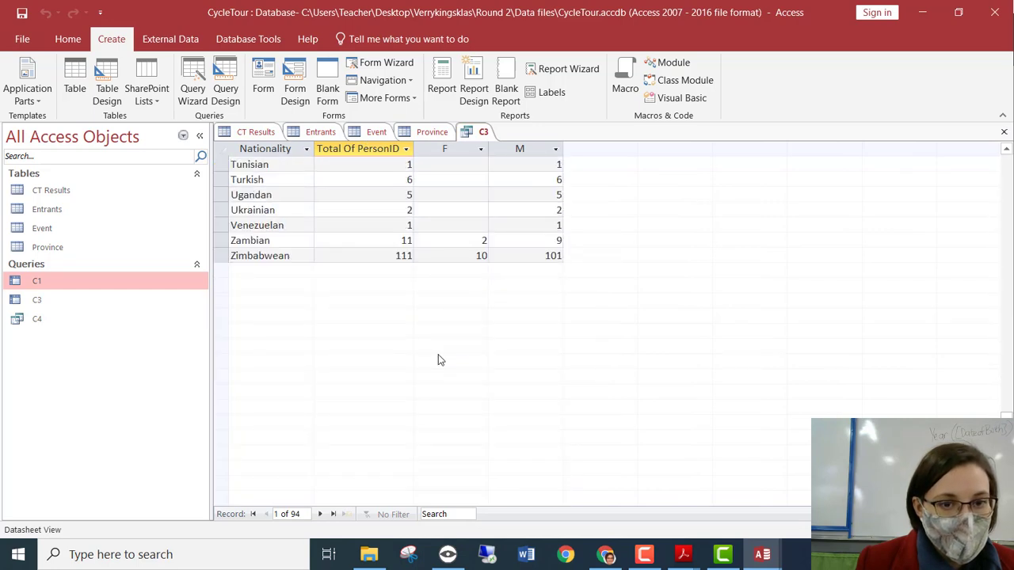
scroll(438, 358, "up", 1)
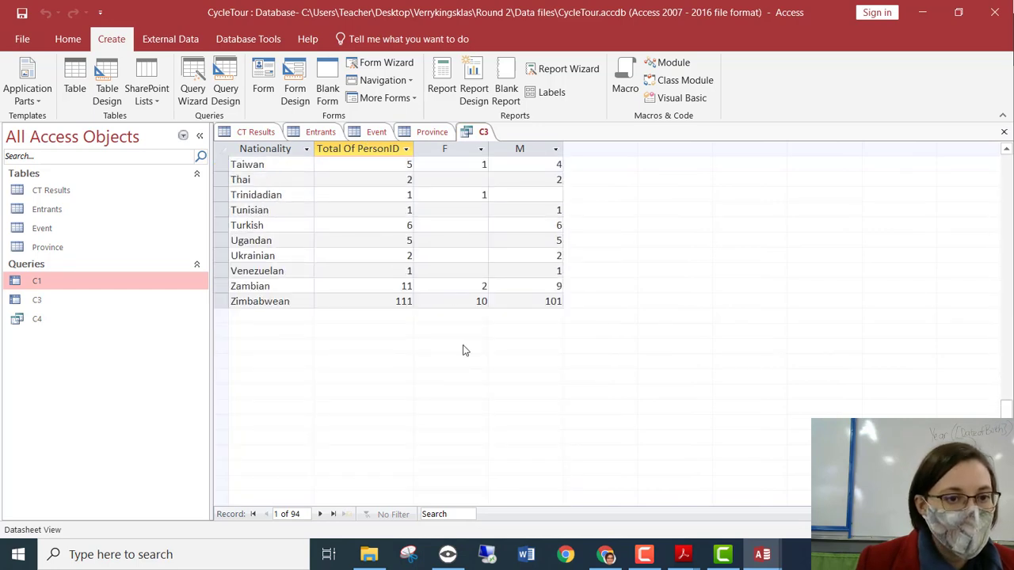
scroll(464, 348, "up", 4)
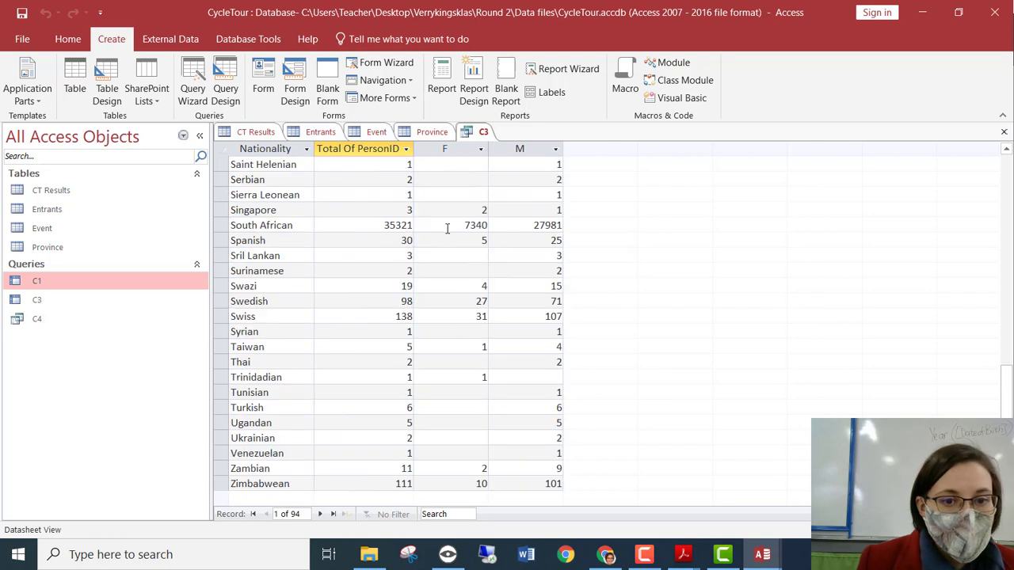
left_click_drag(447, 228, 493, 228)
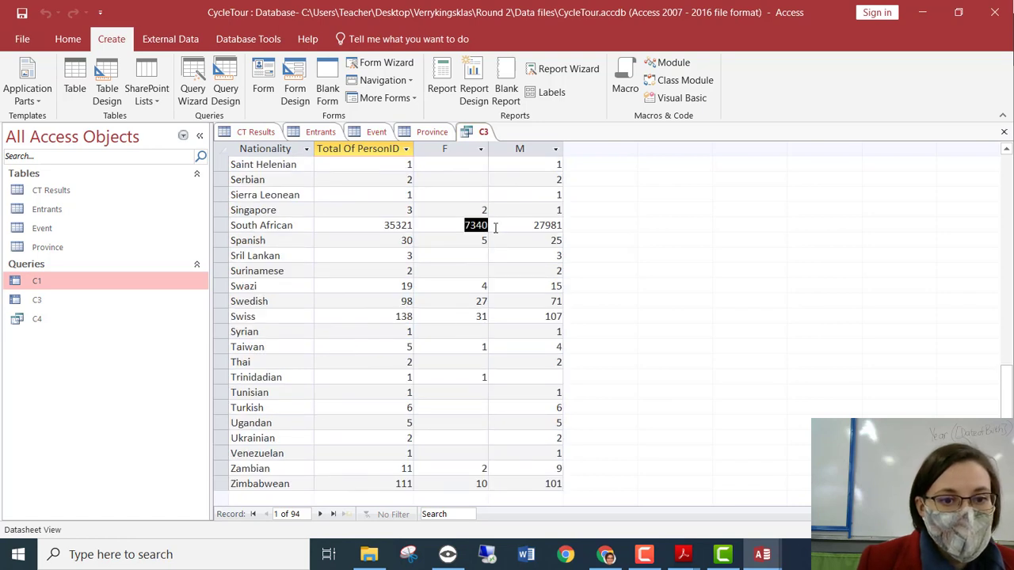
left_click(365, 223)
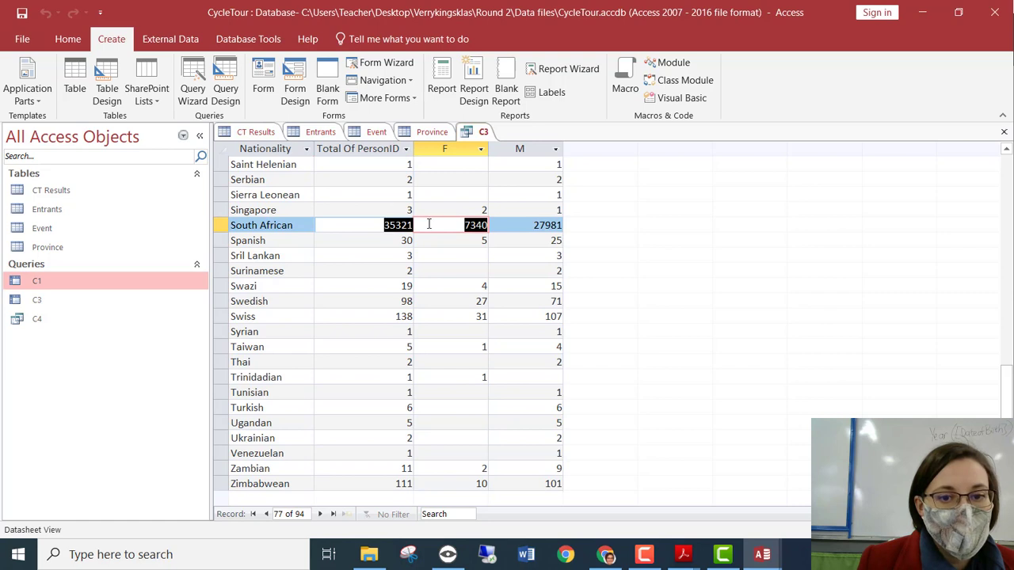
left_click(518, 225)
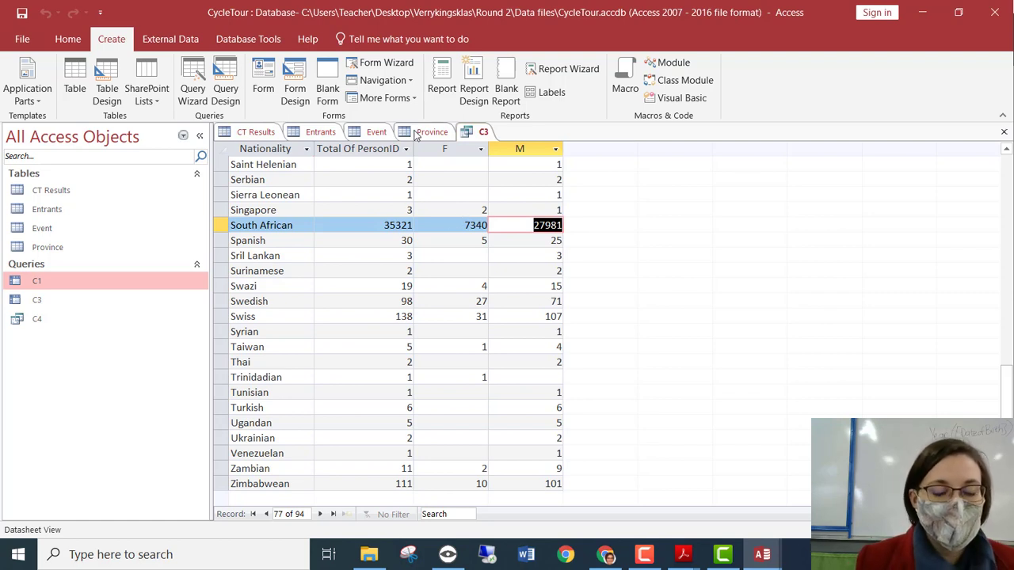
Cancel a mistaken Simple Query Wizard and start a crosstab query on the Entrants table.
left_click(315, 133)
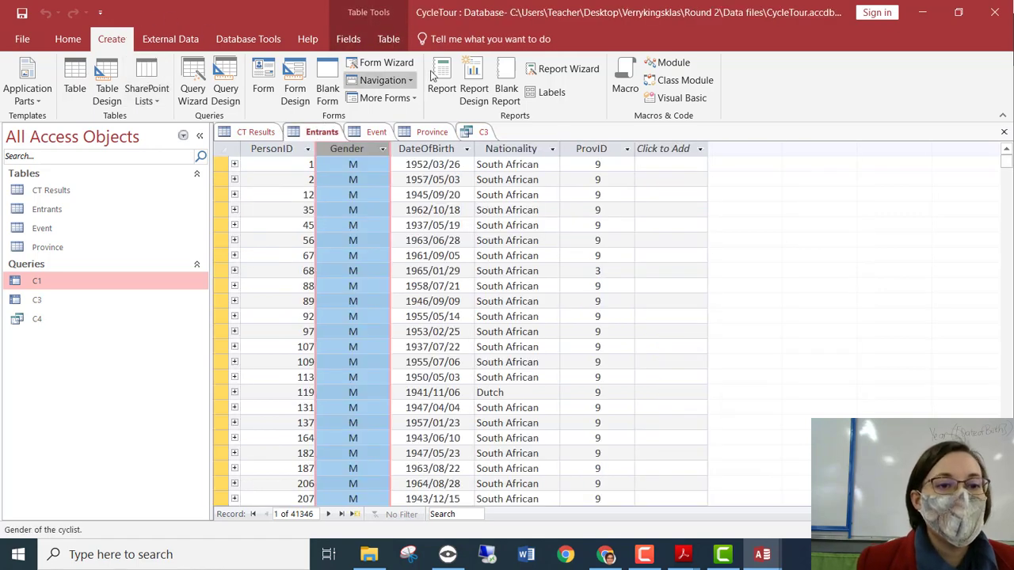
left_click(193, 79)
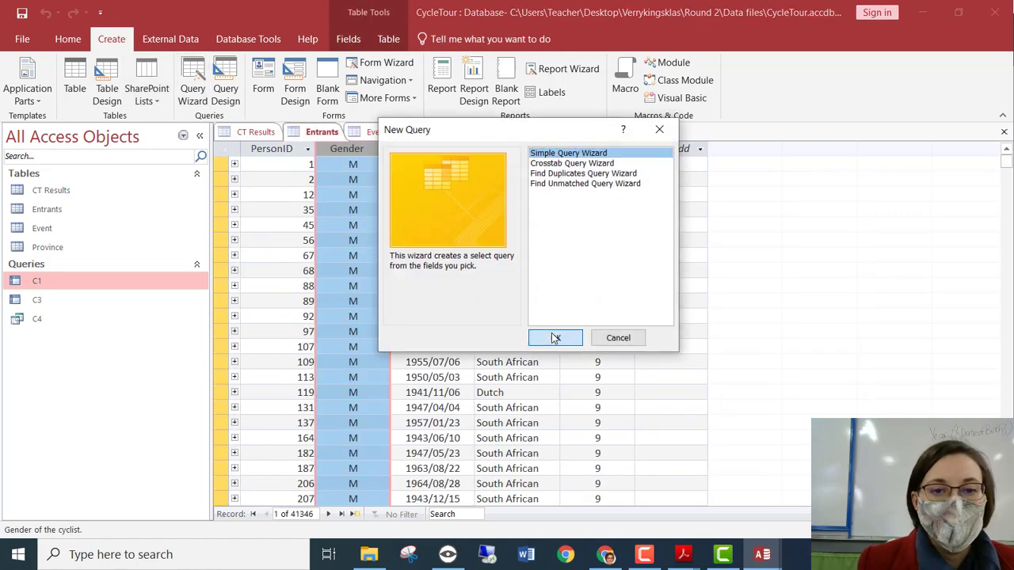
left_click(555, 338)
left_click(463, 351)
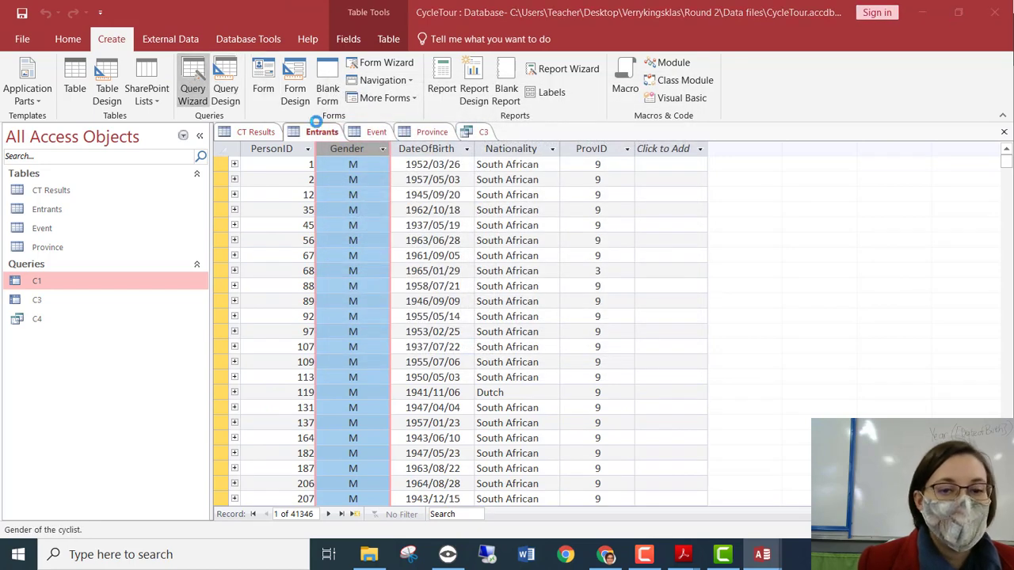
left_click(193, 79)
left_click(543, 163)
left_click(541, 341)
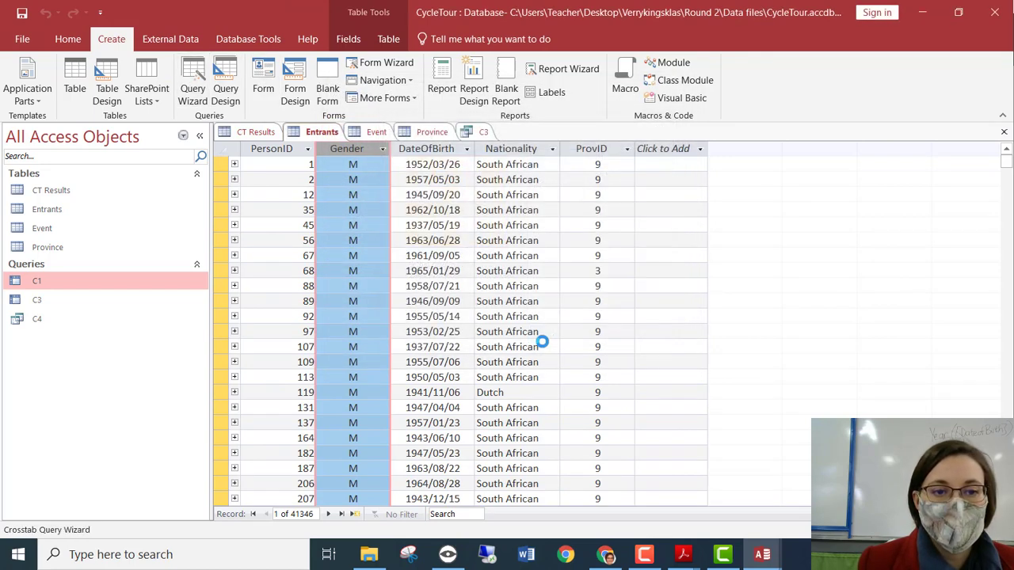
left_click(609, 372)
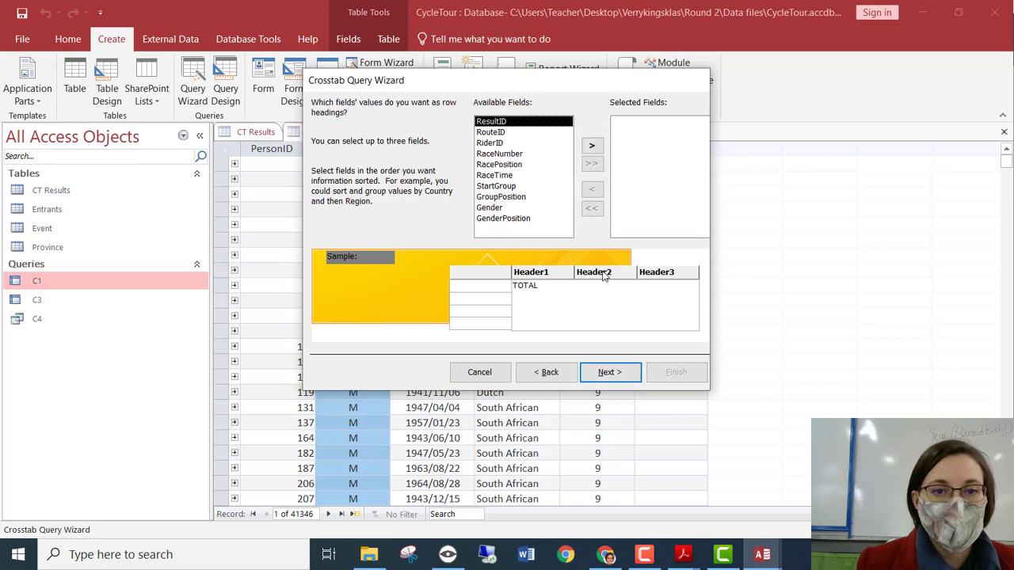
left_click(552, 374)
left_click(521, 117)
left_click(603, 370)
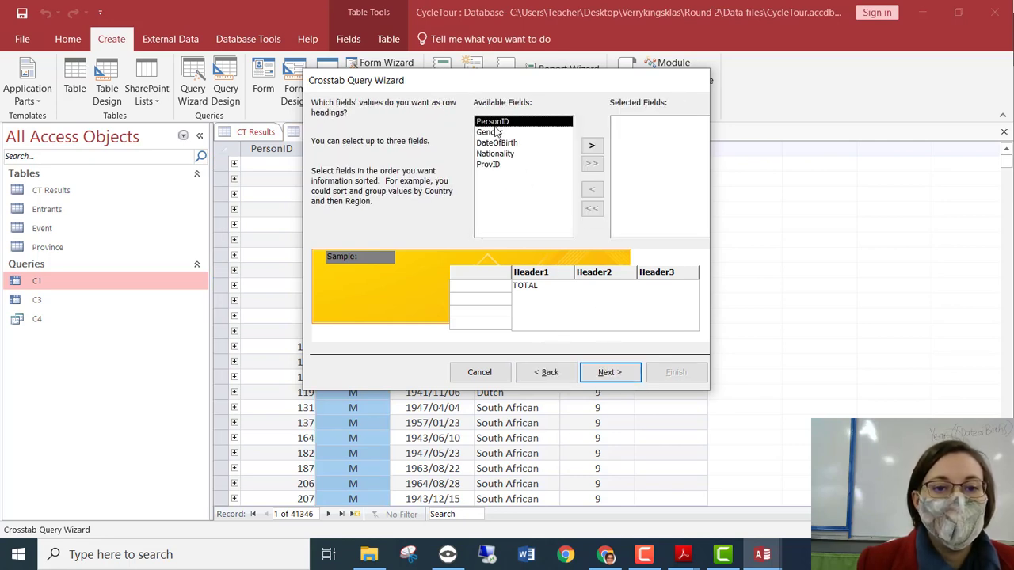
Use Gender as rows, Nationality as columns, count PersonID, and finish as Entrants_Crosstab.
left_click(495, 154)
left_click(590, 146)
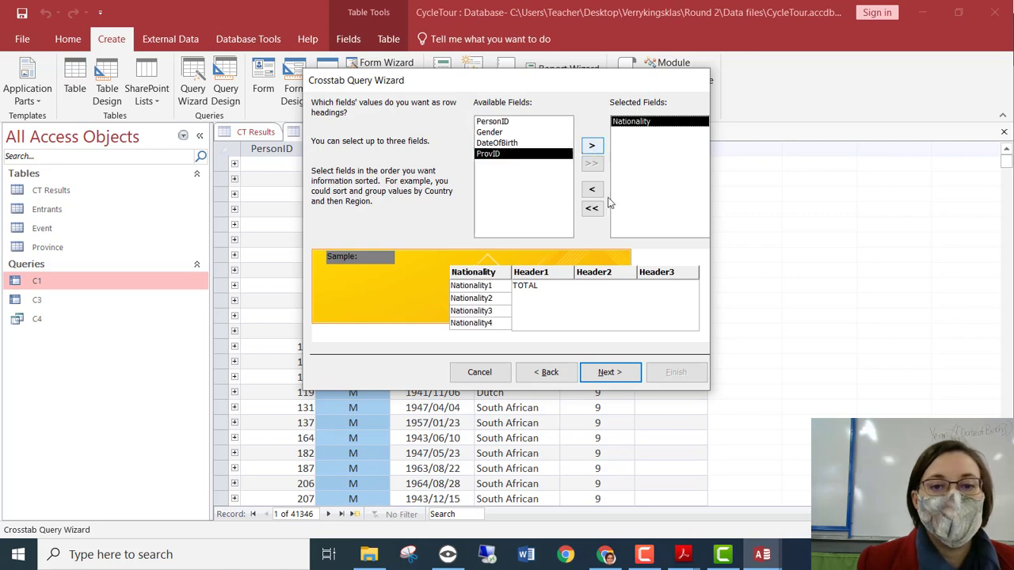
left_click(609, 371)
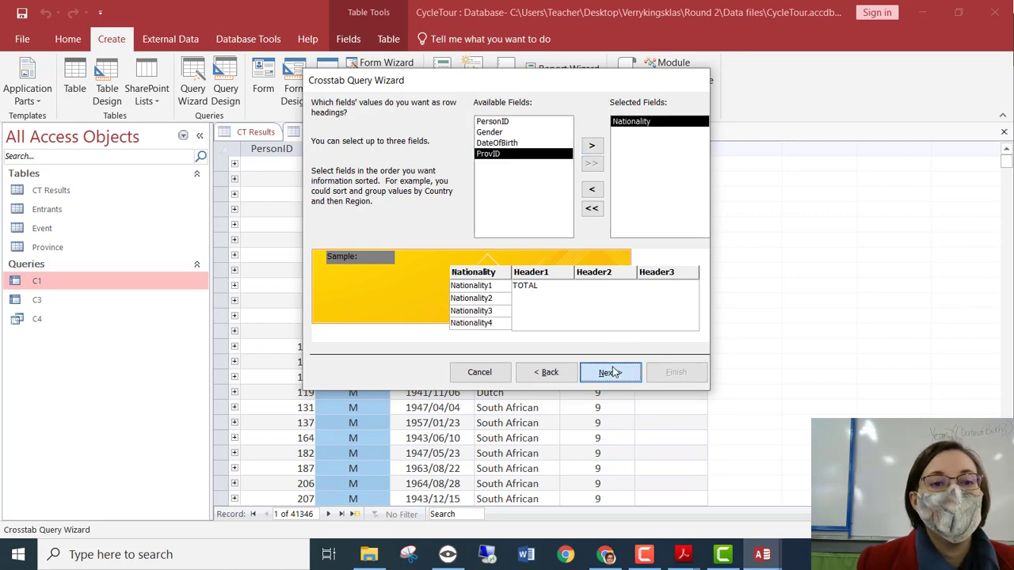
left_click(590, 188)
left_click(516, 133)
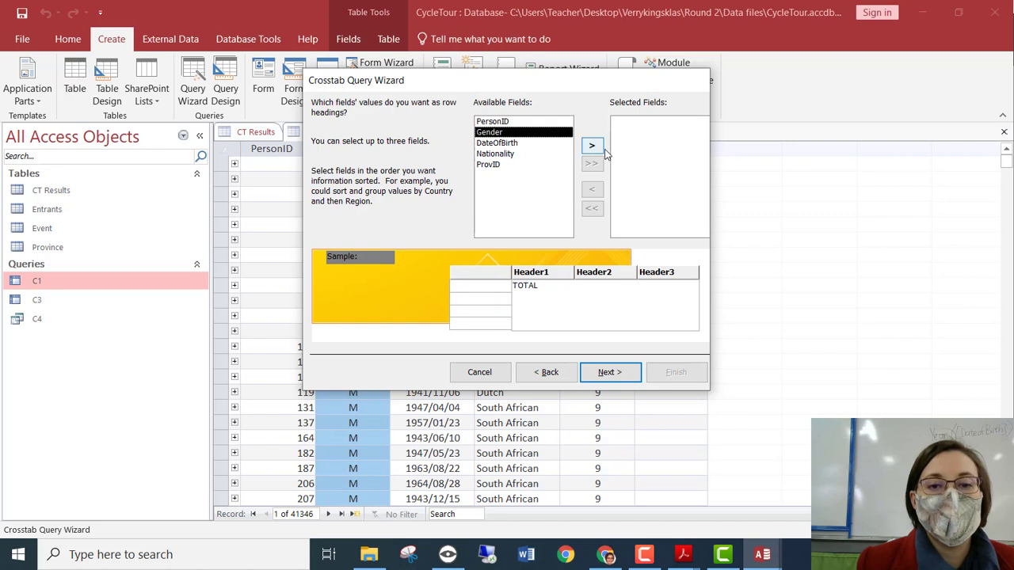
left_click(592, 147)
left_click(610, 371)
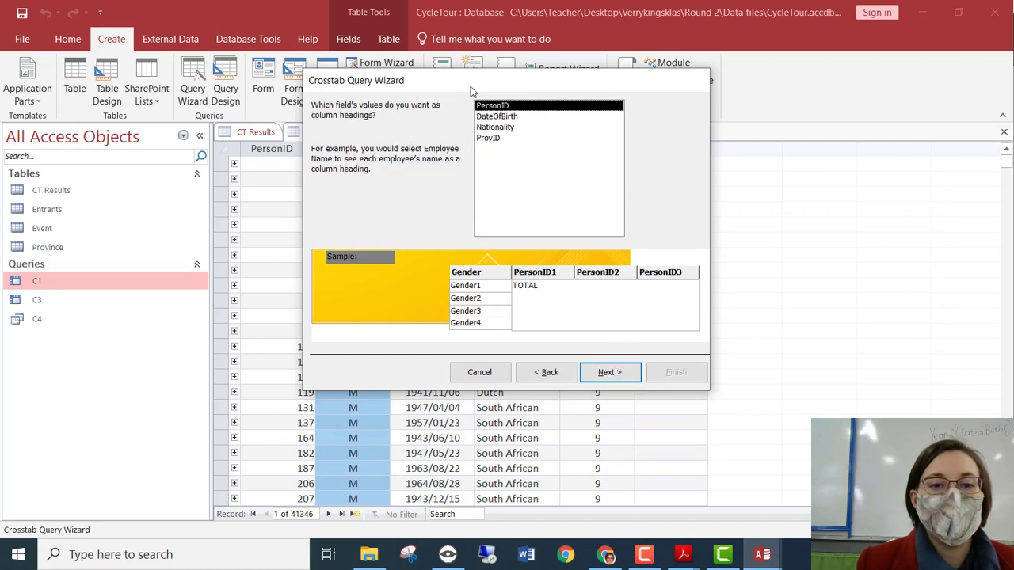
left_click(498, 127)
left_click(610, 373)
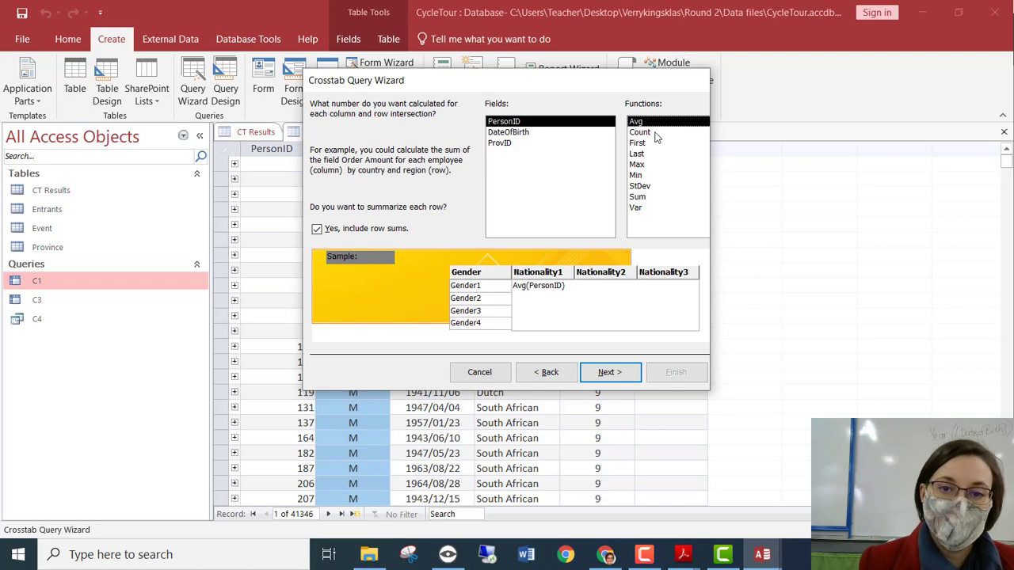
left_click(641, 133)
left_click(602, 373)
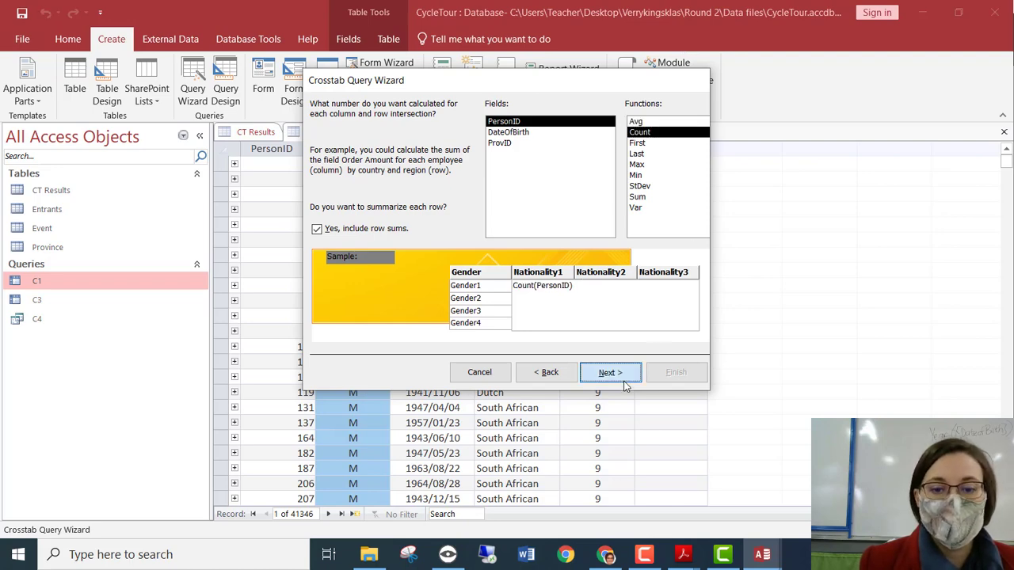
left_click(678, 374)
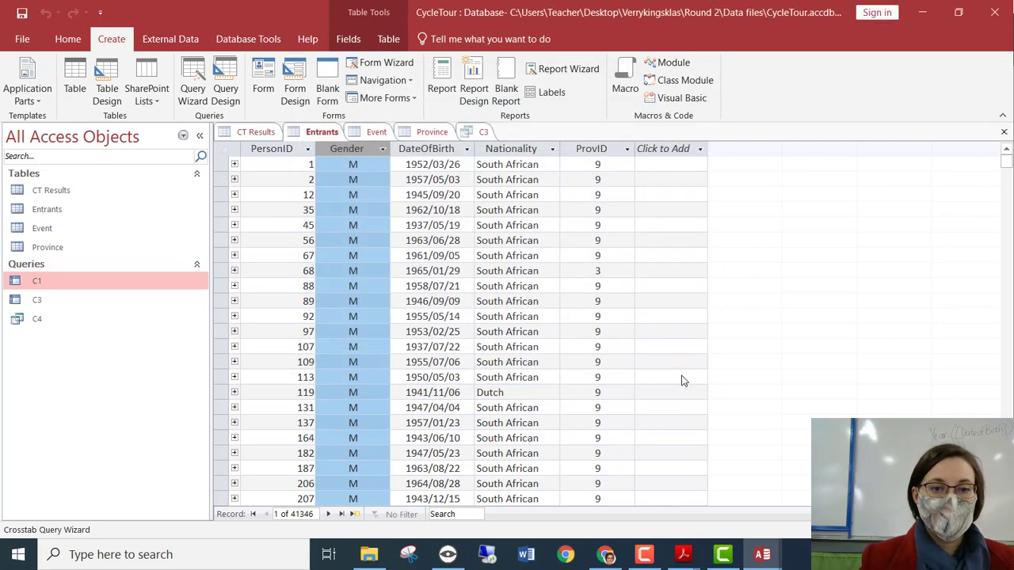
Widen the Entrants_Crosstab total column and scroll across to South Africa's 7340 female entrants.
left_click(336, 165)
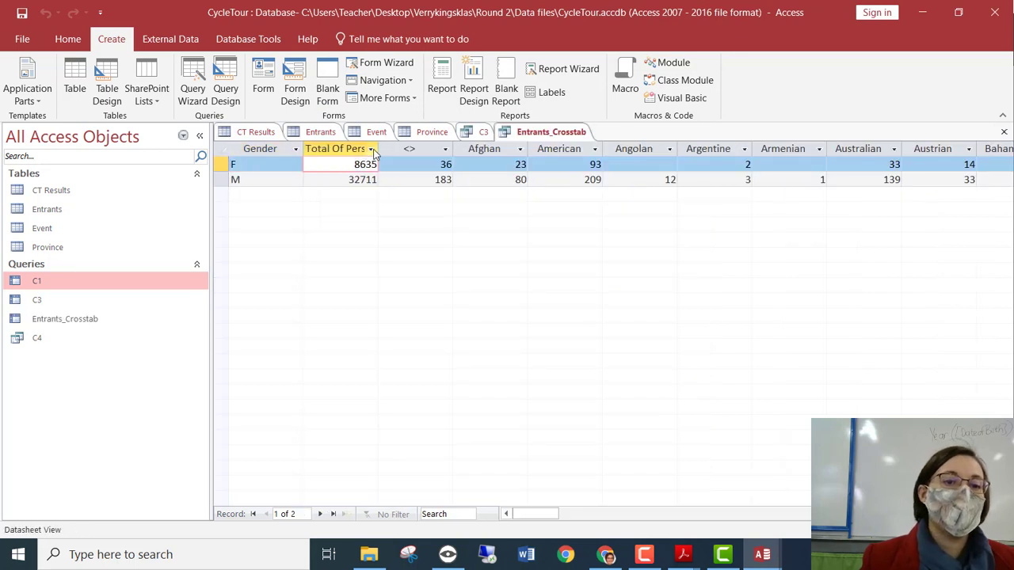
left_click_drag(378, 148, 394, 165)
mouse_move(643, 555)
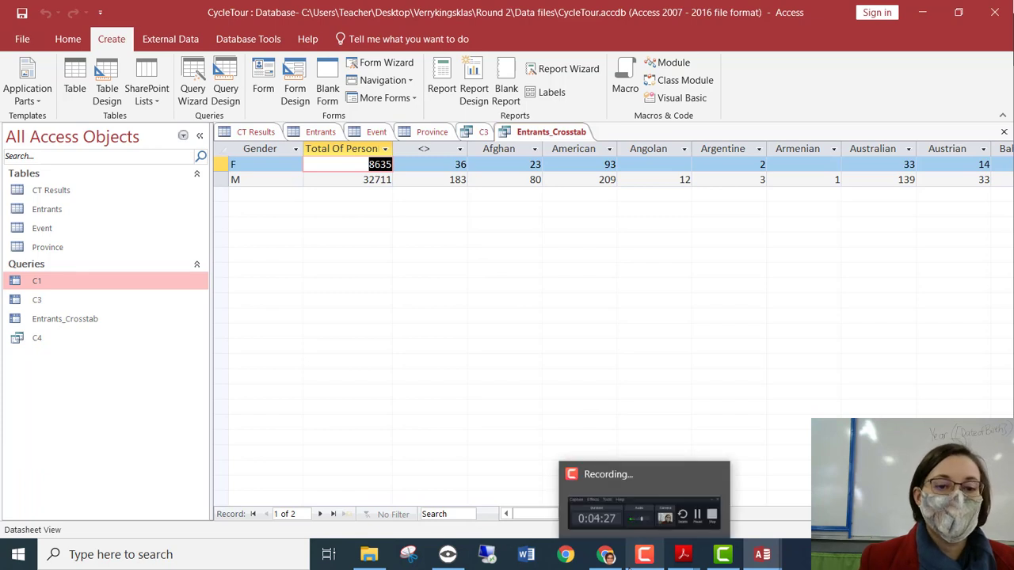
left_click_drag(539, 514, 894, 529)
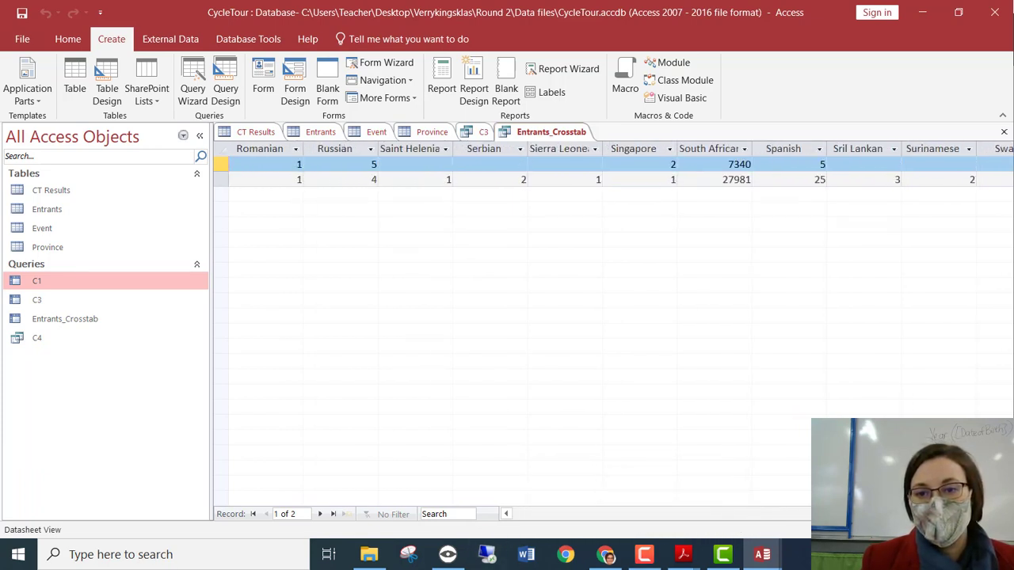
left_click(732, 169)
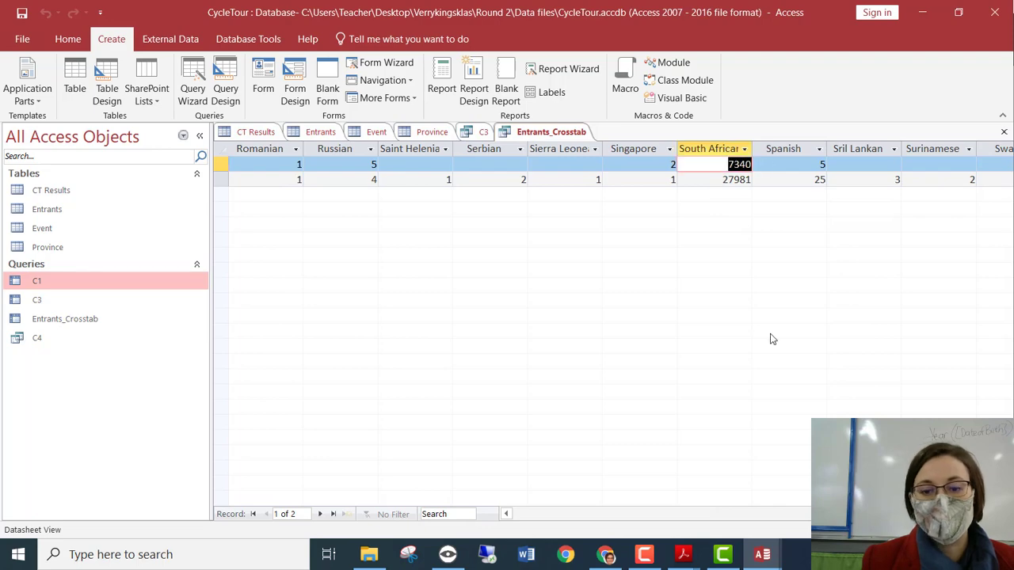
left_click(15, 554)
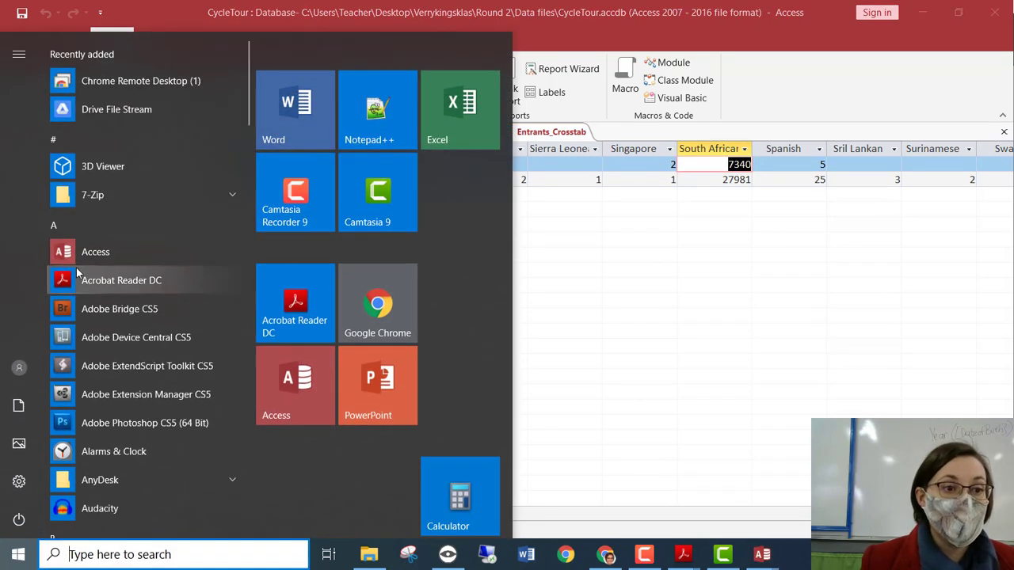
Use Calculator to work out 8635 − 7340 = 1295.
left_click(460, 481)
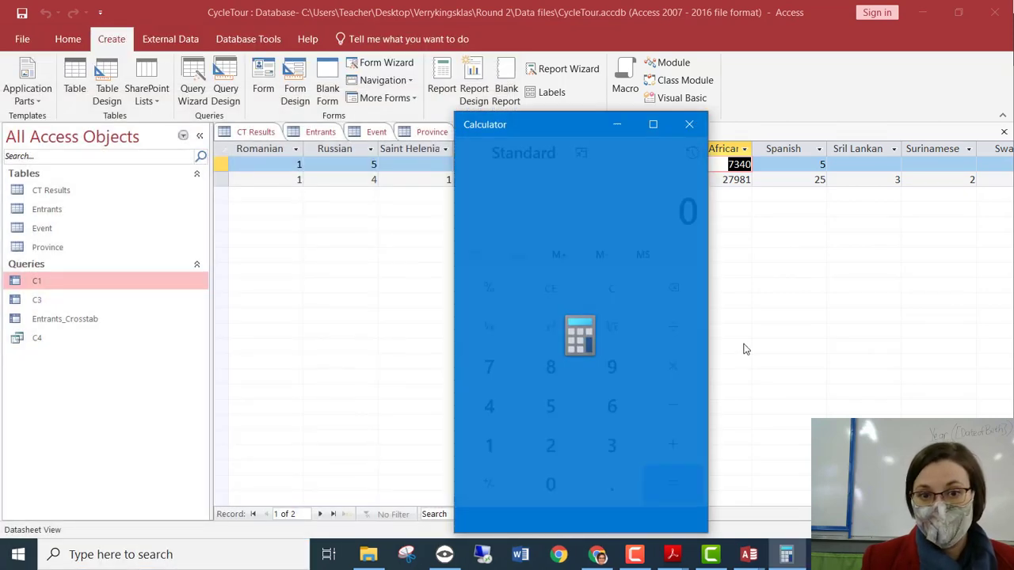
type("8635 - ")
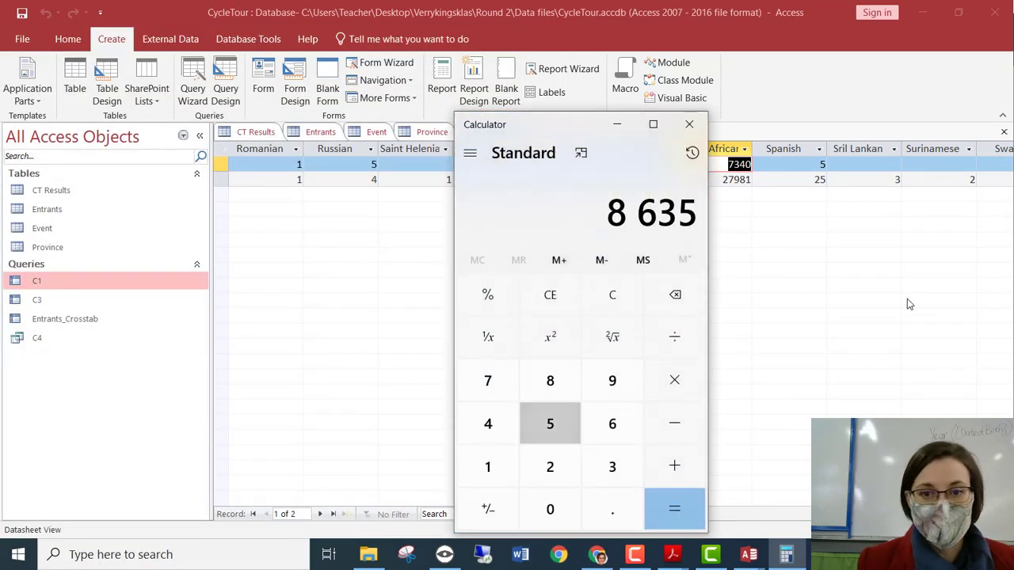
type("7340")
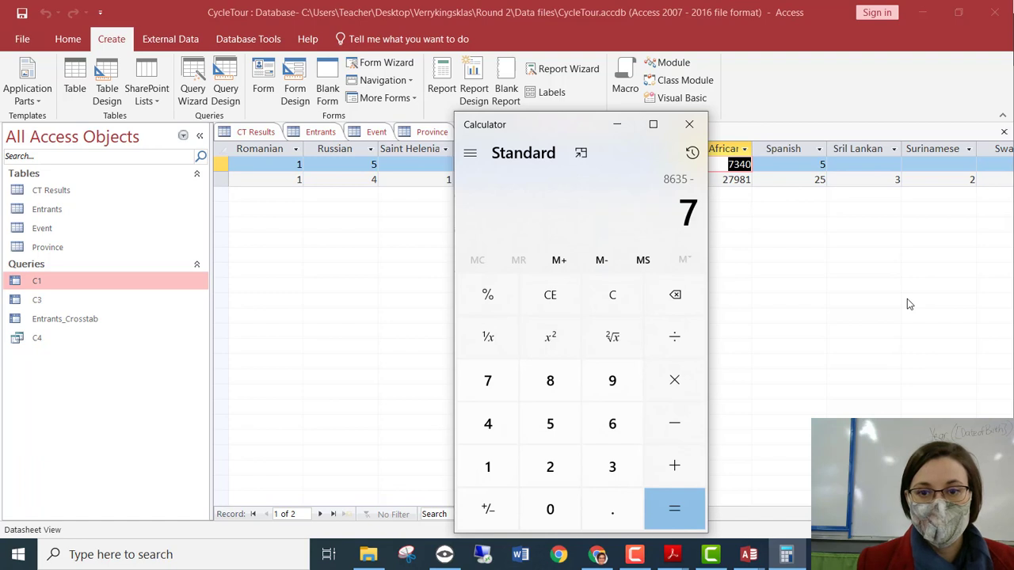
key("Return")
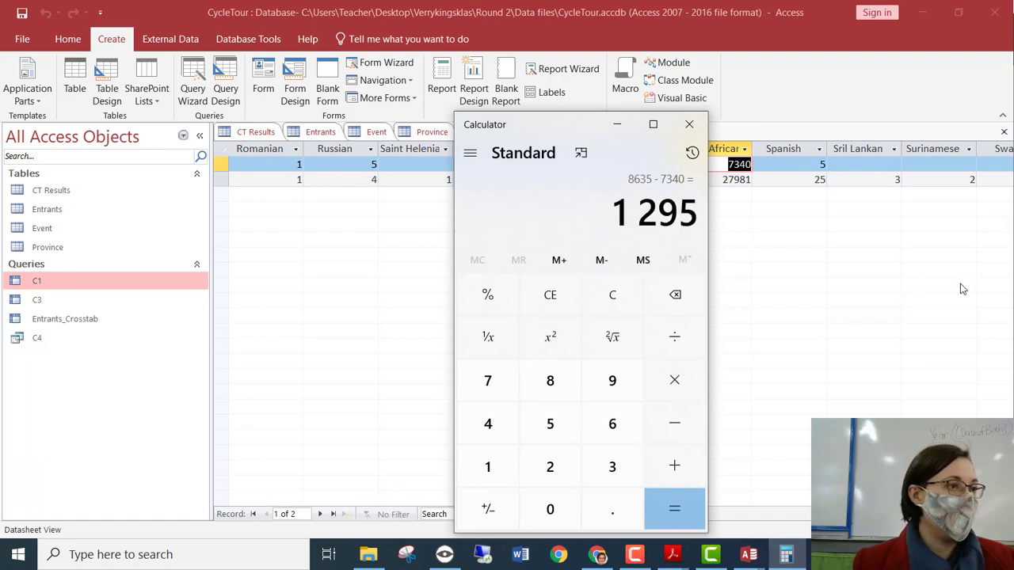
Minimise Calculator and bring the Access Entrants_Crosstab query back in front.
left_click(786, 555)
left_click_drag(784, 518, 464, 518)
left_click(782, 556)
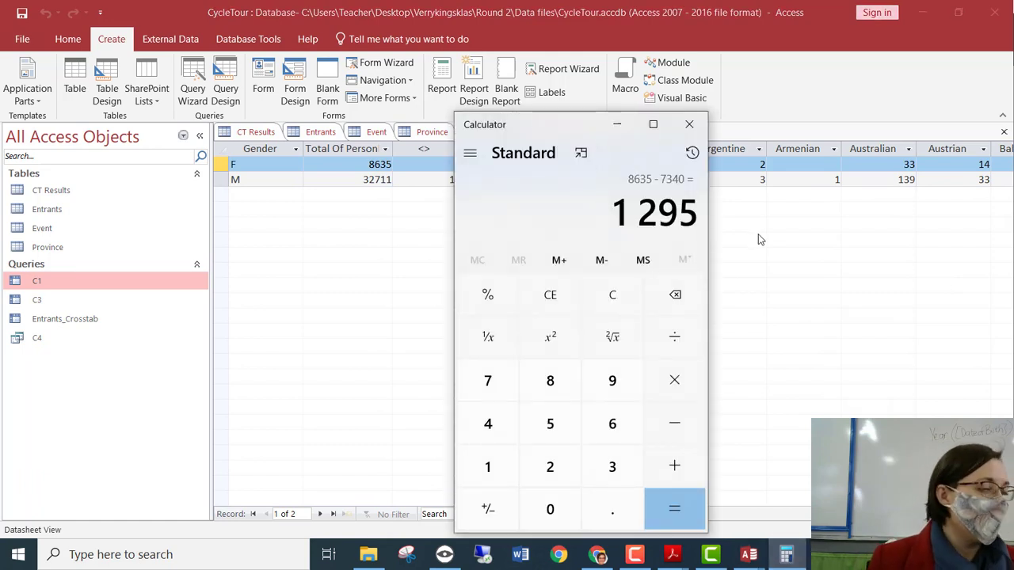
left_click(834, 136)
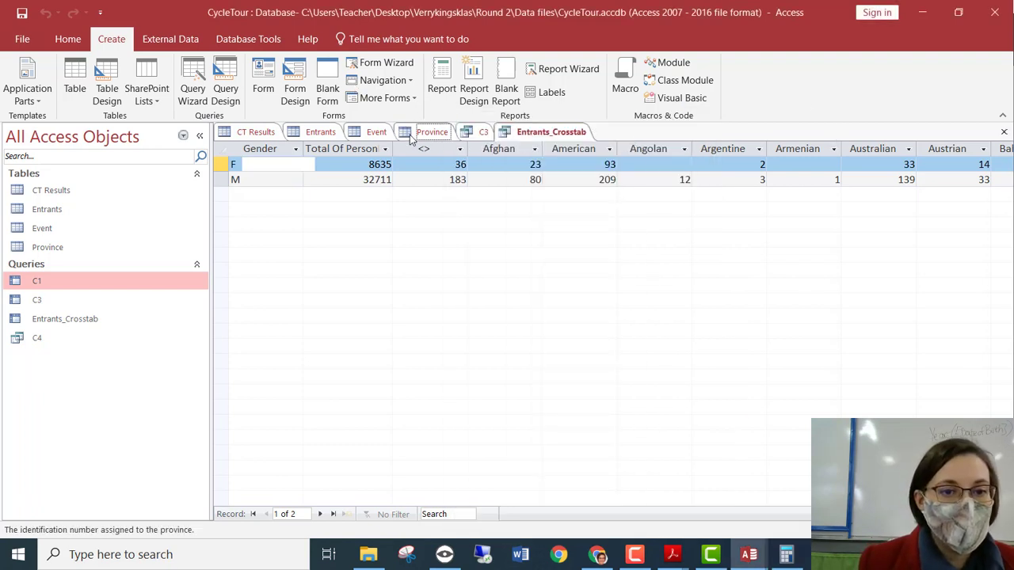
Check the Province and CT Results tables, then close the C3 query and save its layout.
left_click(428, 133)
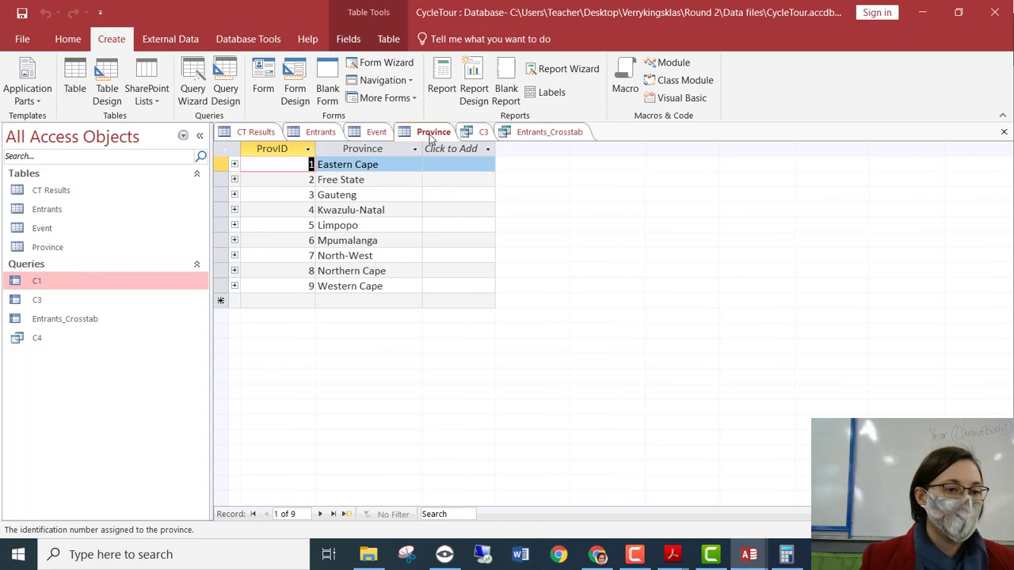
left_click(241, 133)
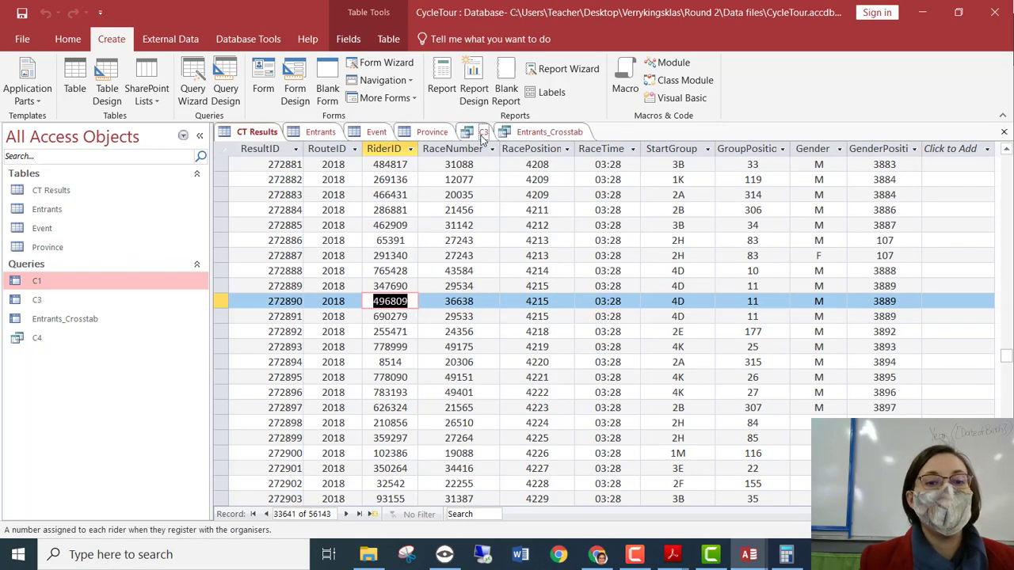
left_click(481, 134)
right_click(481, 140)
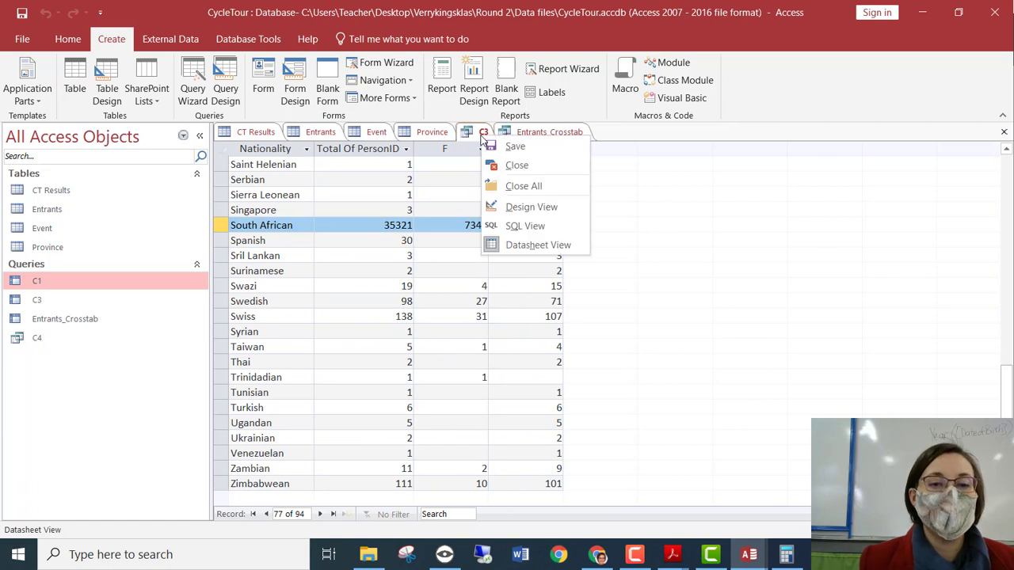
left_click(513, 166)
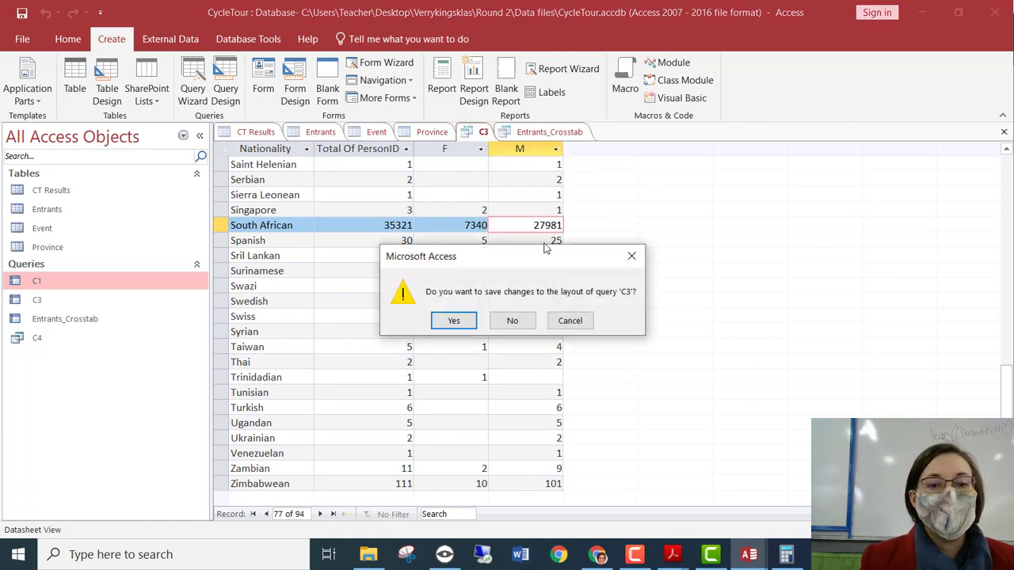
left_click(453, 321)
Close the Entrants_Crosstab query and save its layout.
right_click(511, 131)
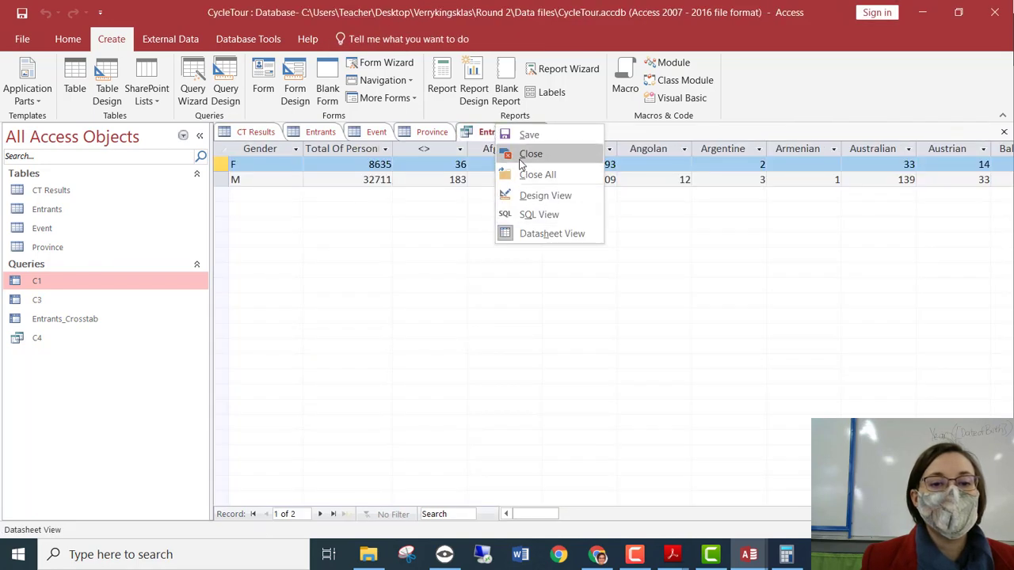
left_click(521, 151)
left_click(455, 320)
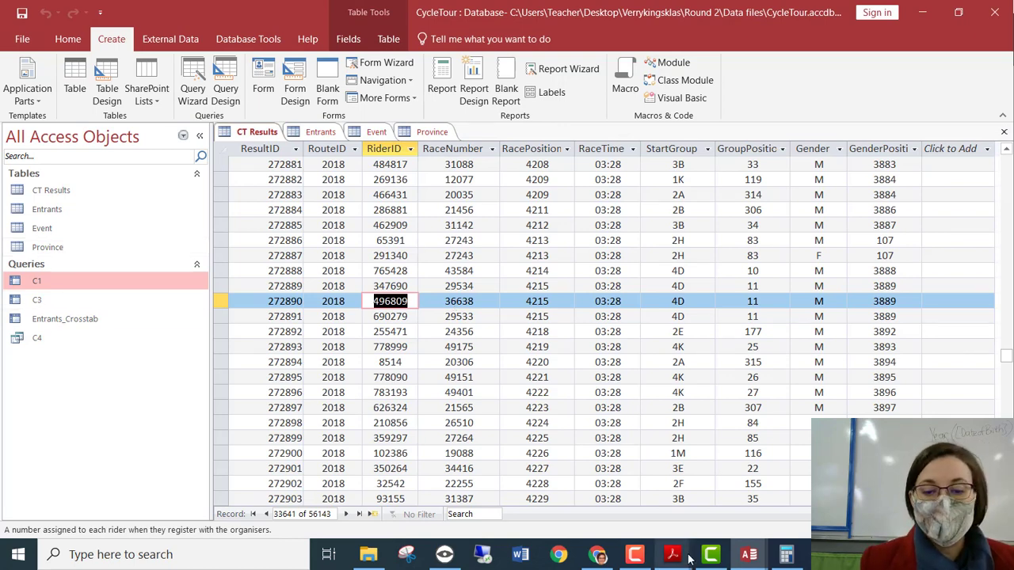
mouse_move(674, 559)
left_click(831, 475)
scroll(672, 396, "down", 10)
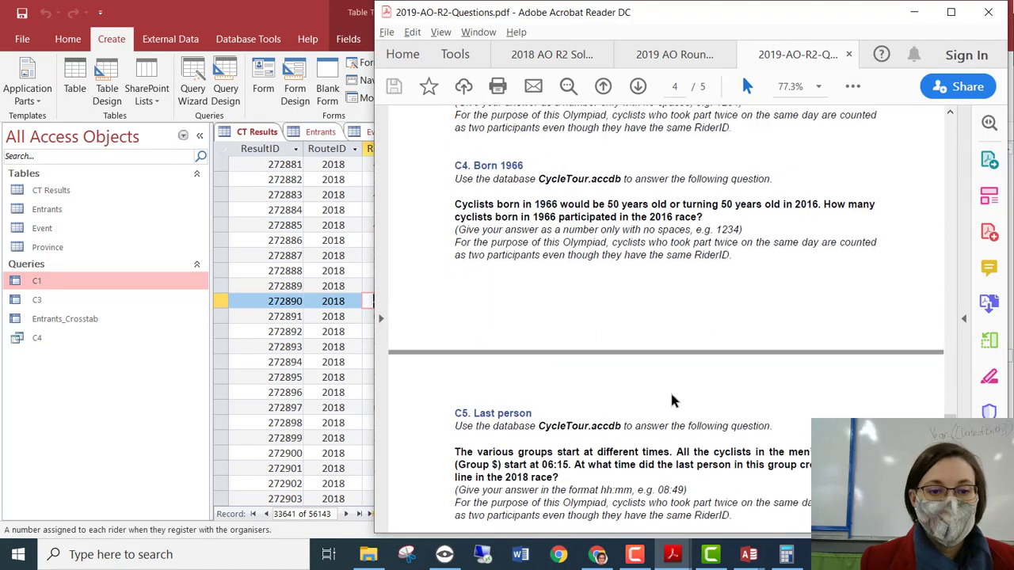
scroll(549, 377, "down", 3)
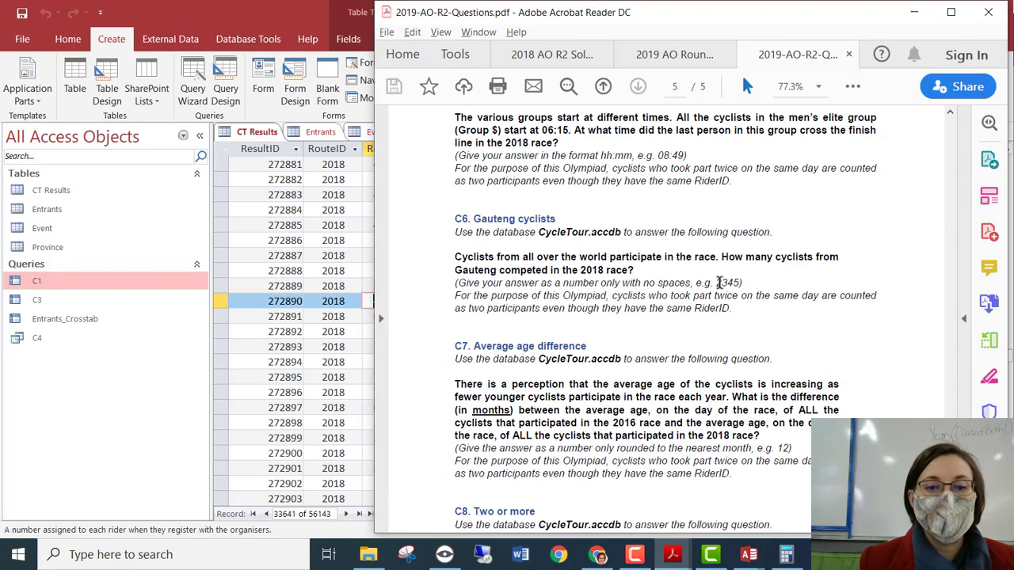
left_click(913, 14)
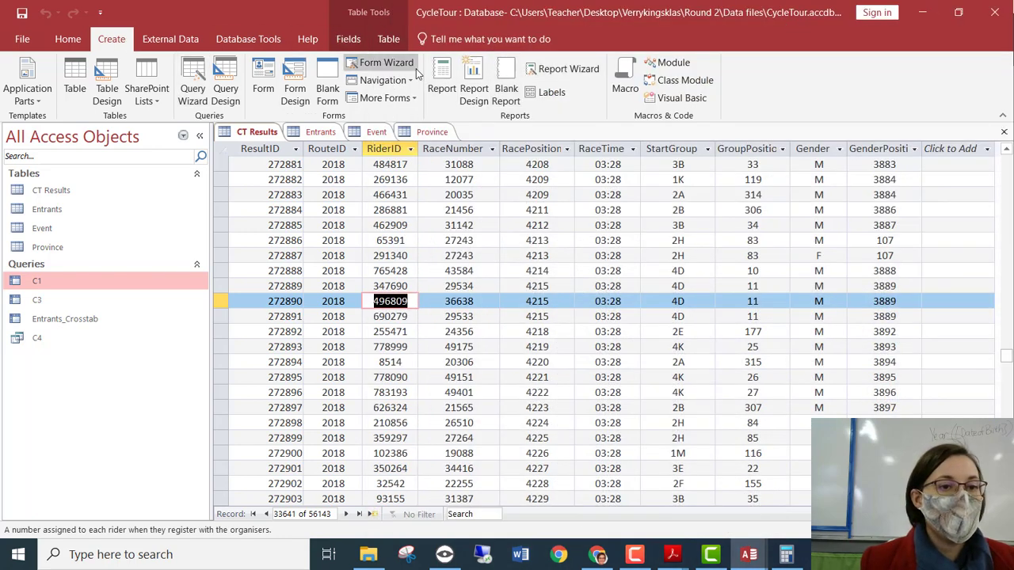
Dismiss the Query Wizard and start a new blank query in Design view.
left_click(193, 83)
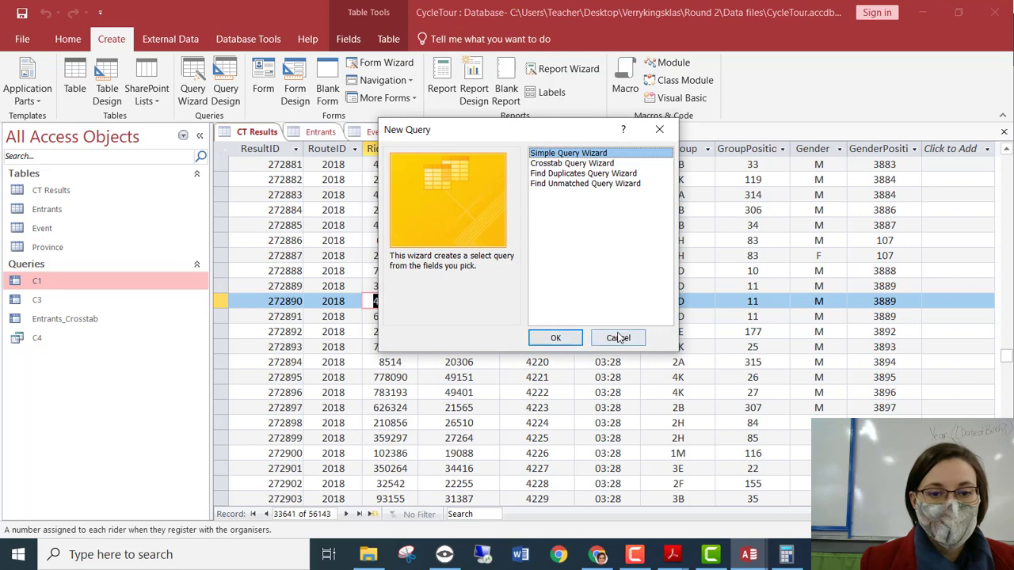
left_click(618, 337)
left_click(194, 85)
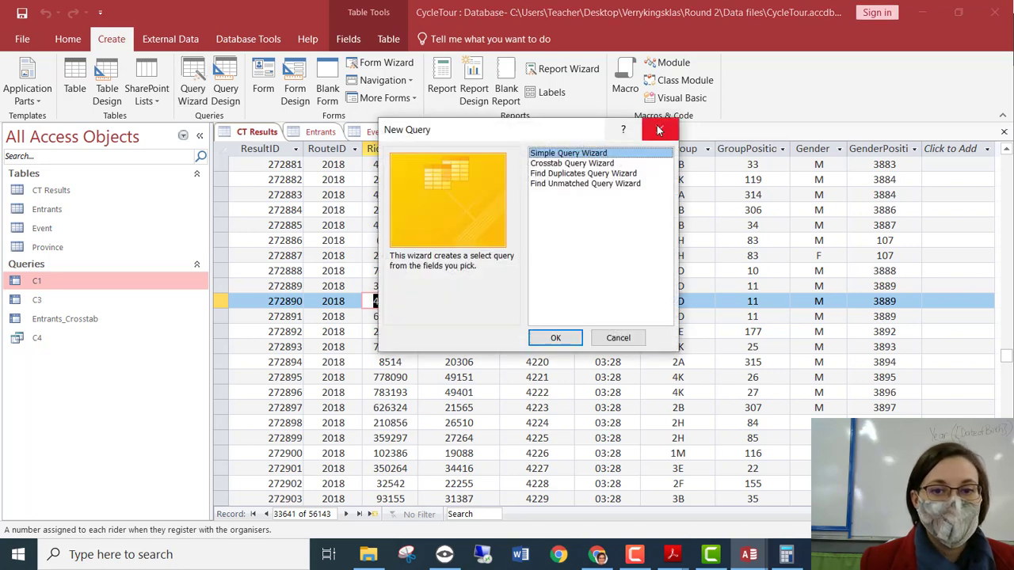
left_click(659, 129)
left_click(224, 89)
Add the CT Results, Entrants, Event and Province tables, with Province.Province as the first column.
double_click(449, 197)
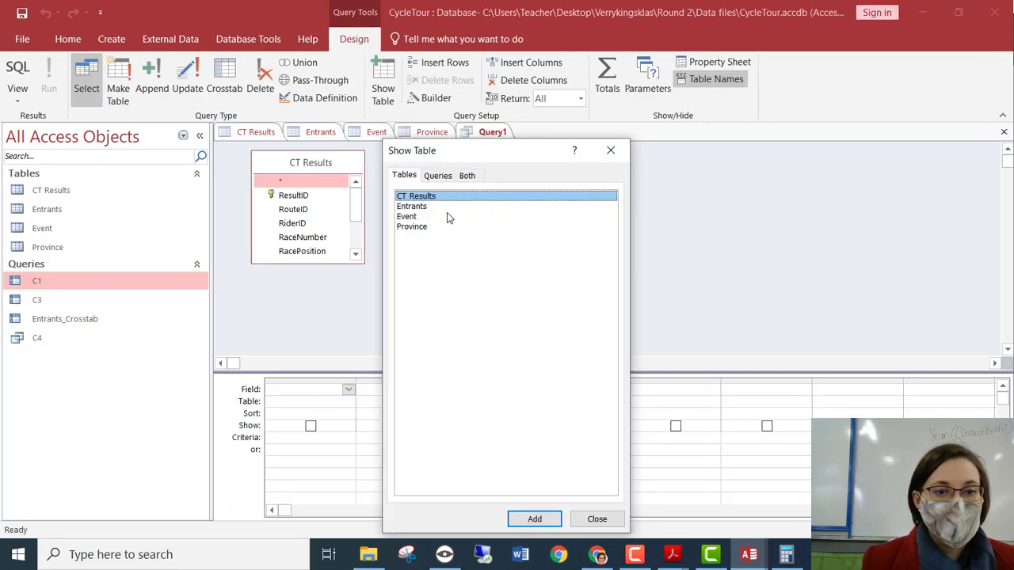
double_click(448, 208)
double_click(448, 217)
left_click(449, 227)
double_click(448, 228)
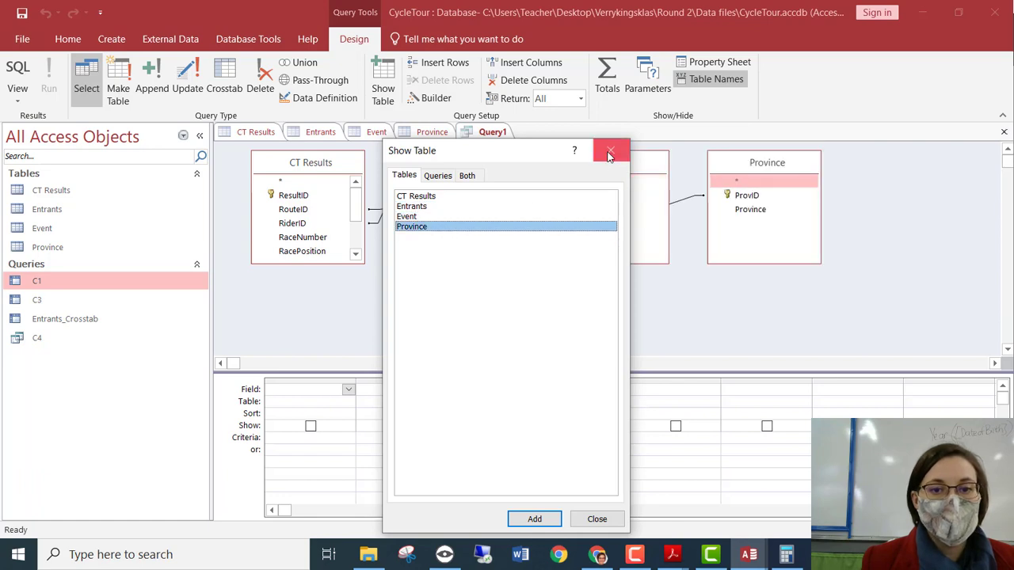
left_click(610, 149)
double_click(739, 209)
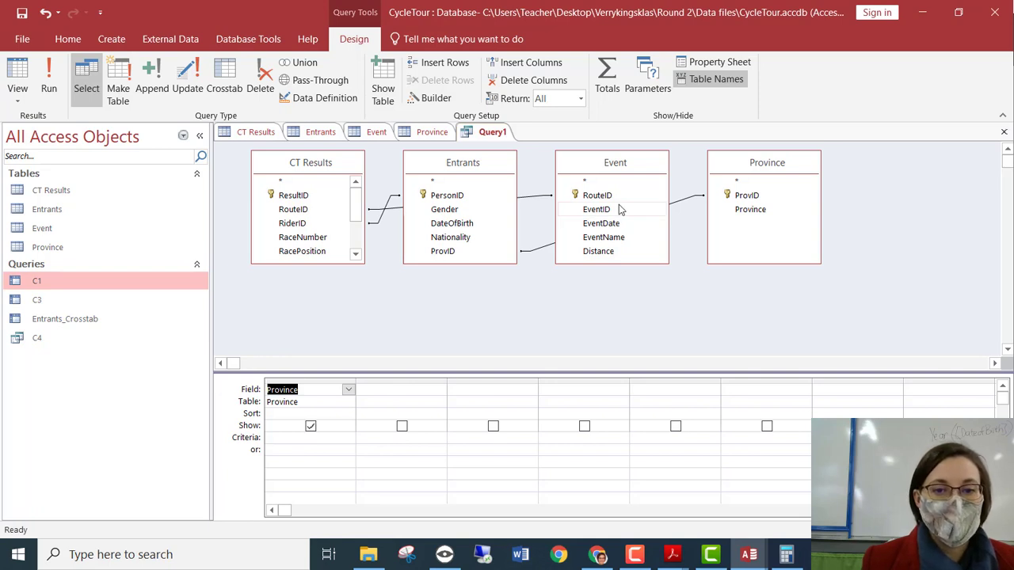
Make it a crosstab with Province as Row Heading and Count of Entrants PersonID as Value.
double_click(461, 196)
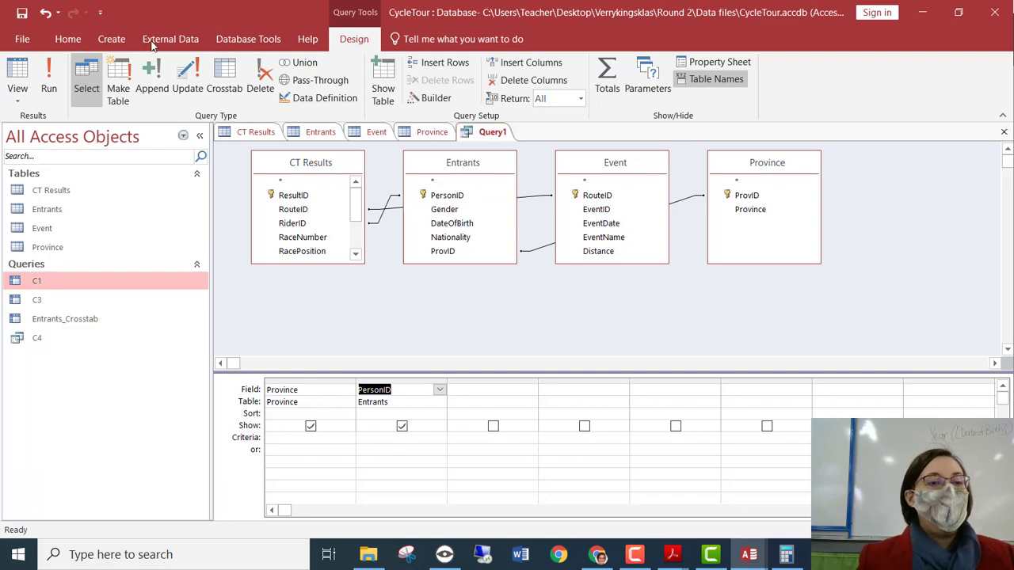
left_click(222, 76)
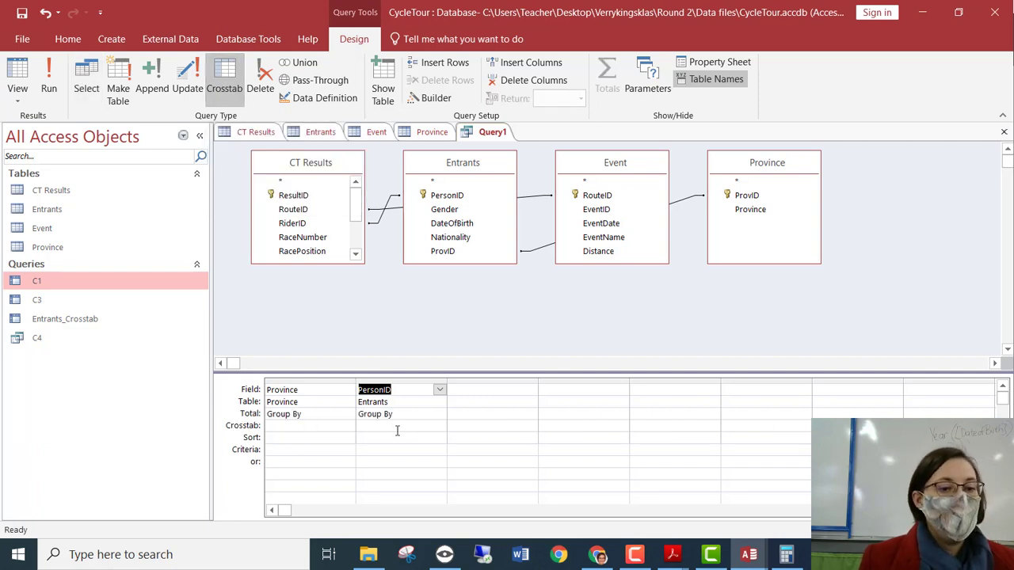
left_click(316, 428)
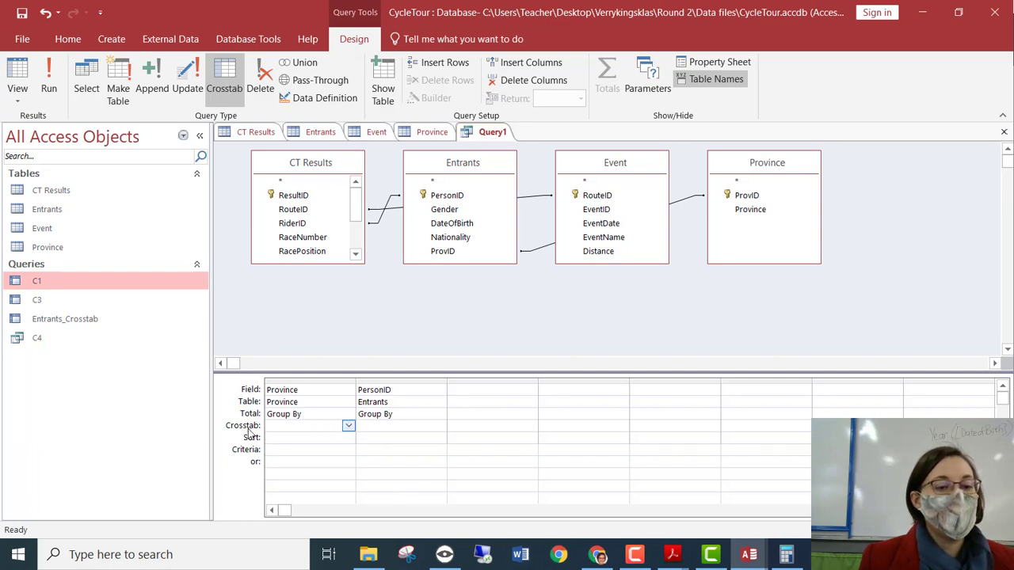
left_click(349, 427)
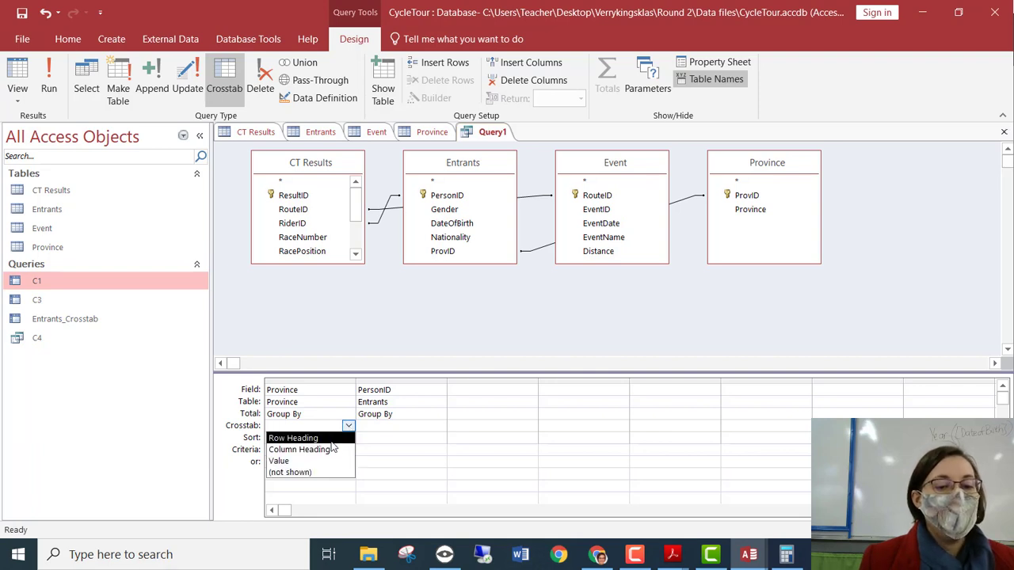
left_click(332, 439)
left_click(429, 429)
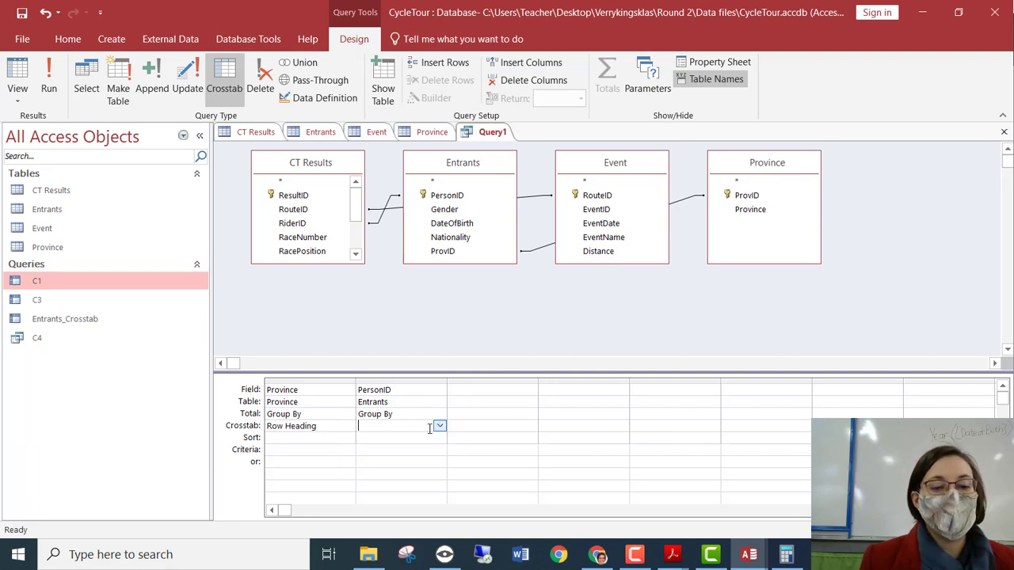
left_click(442, 428)
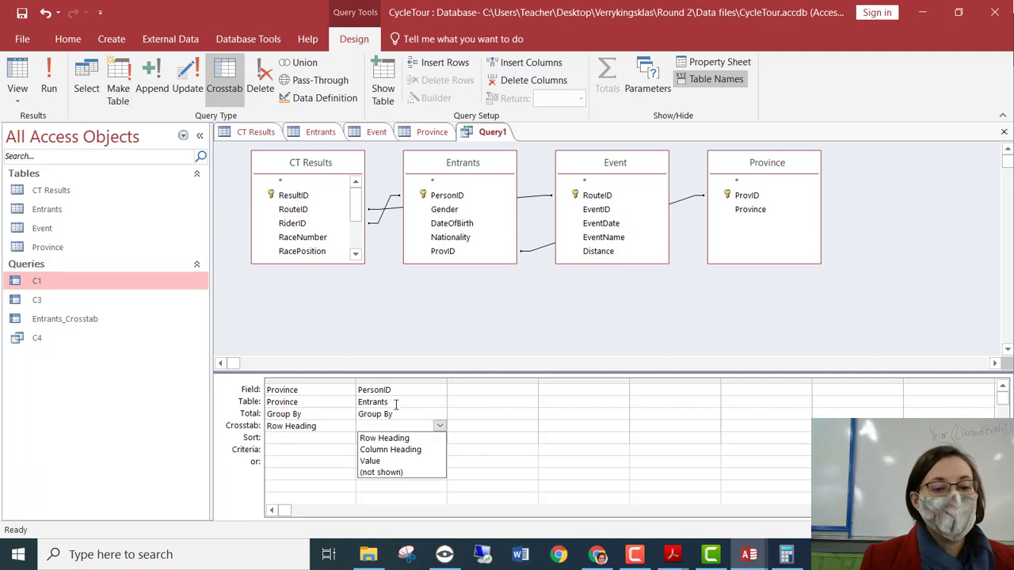
left_click(373, 461)
left_click(439, 414)
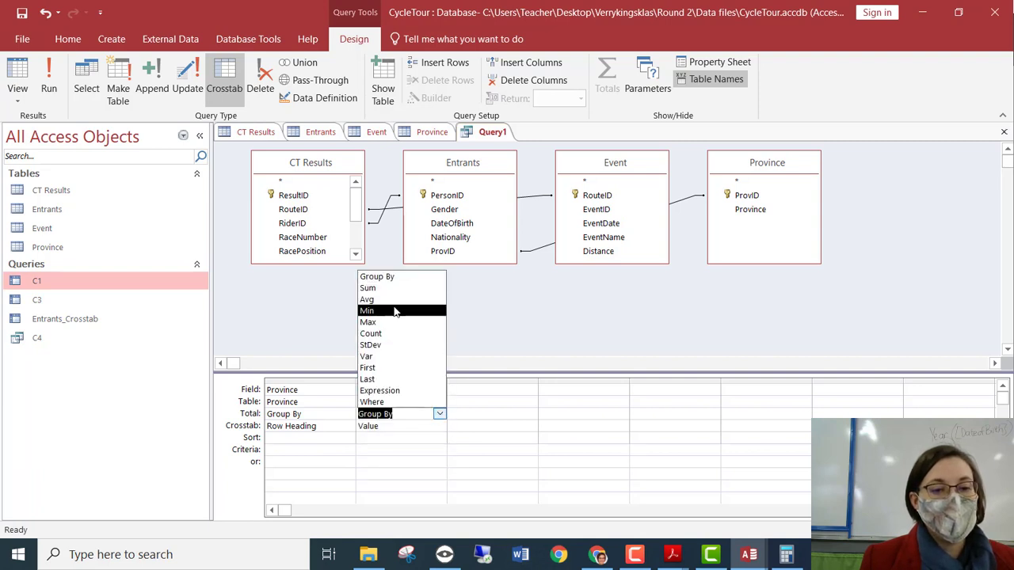
left_click(399, 334)
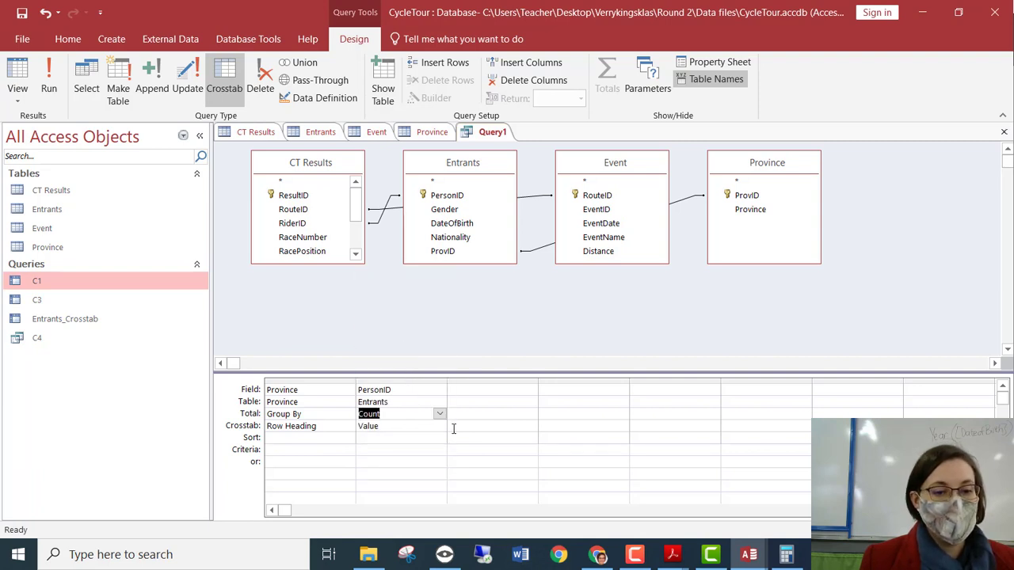
Add RouteID from CT Results as the crosstab's Column Heading.
left_click(488, 391)
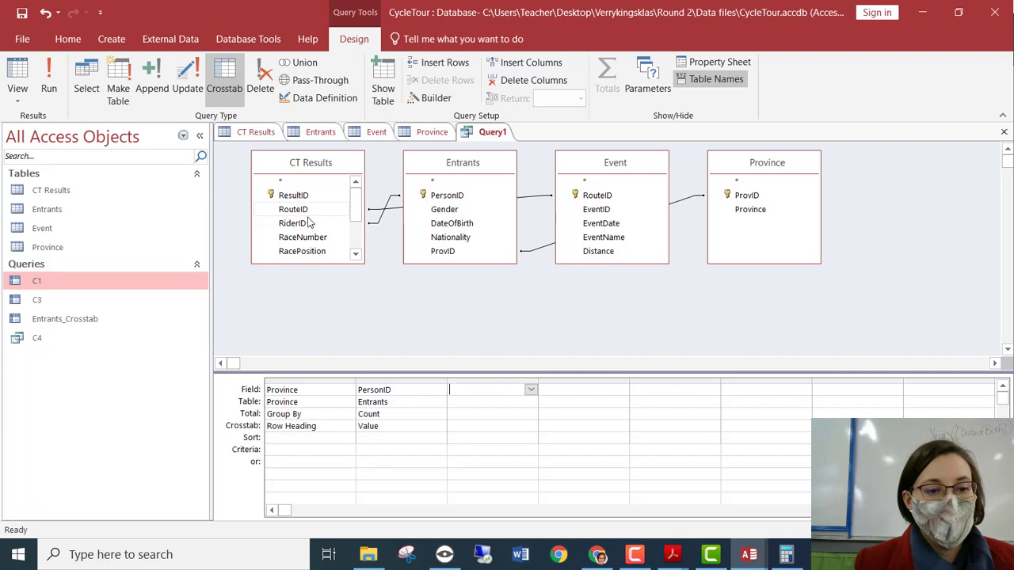
left_click(530, 389)
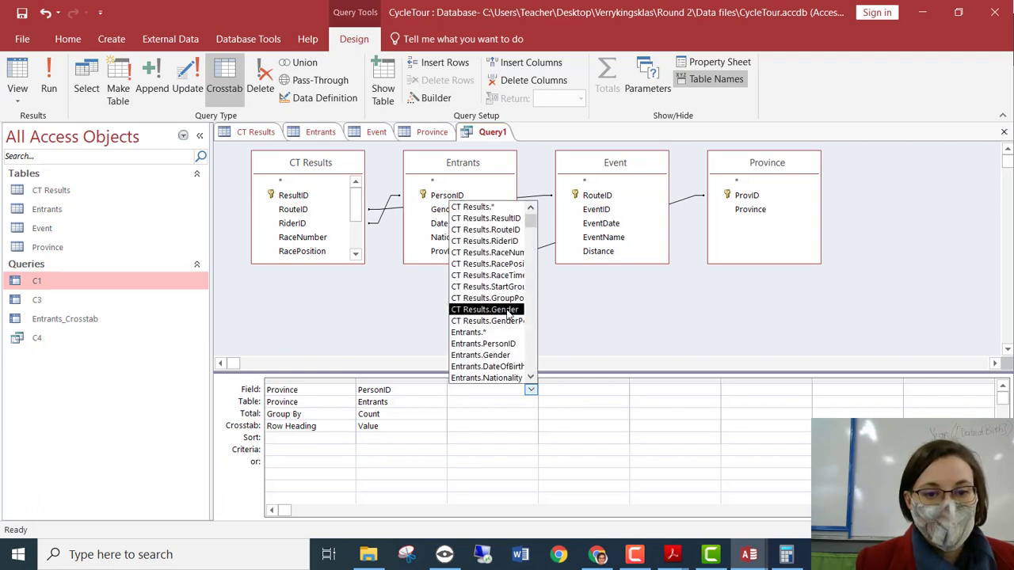
scroll(501, 341, "down", 3)
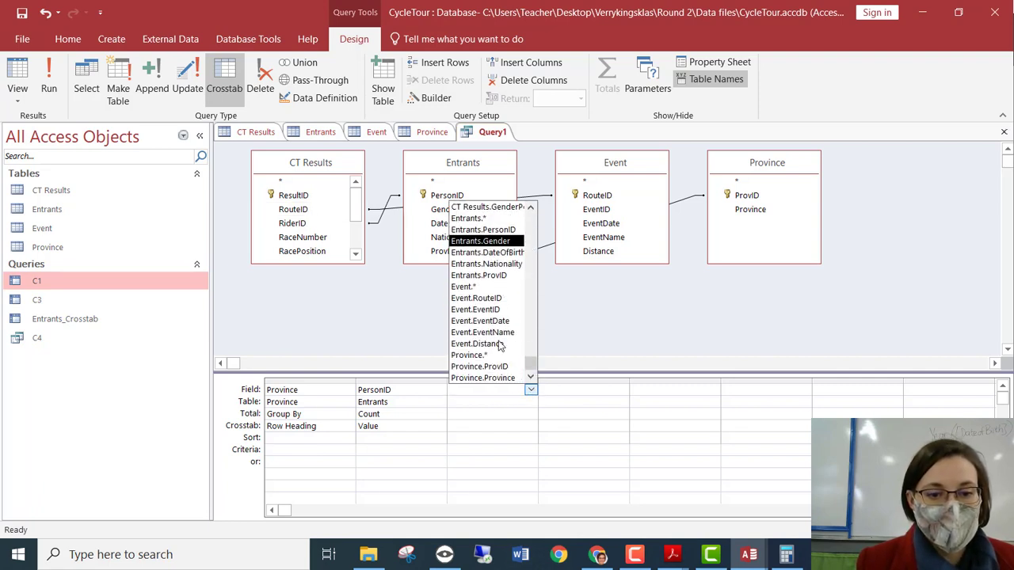
scroll(510, 360, "up", 3)
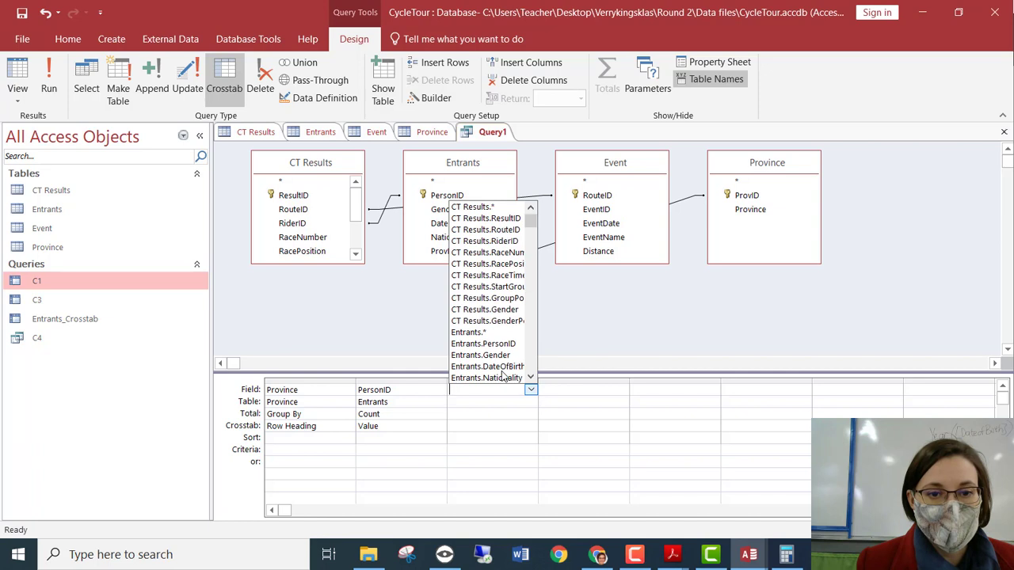
left_click(507, 230)
left_click(516, 418)
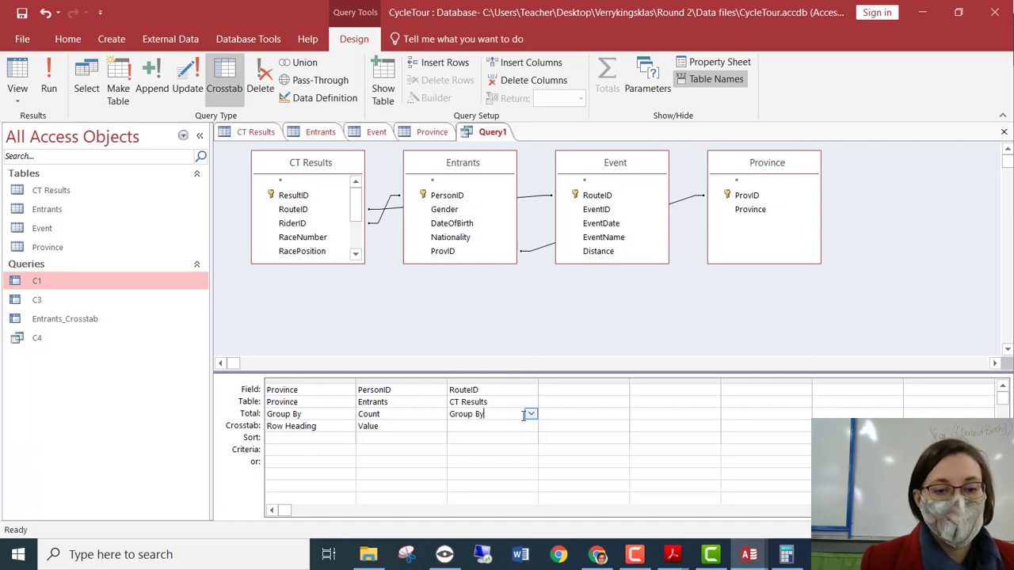
left_click(530, 426)
left_click(485, 438)
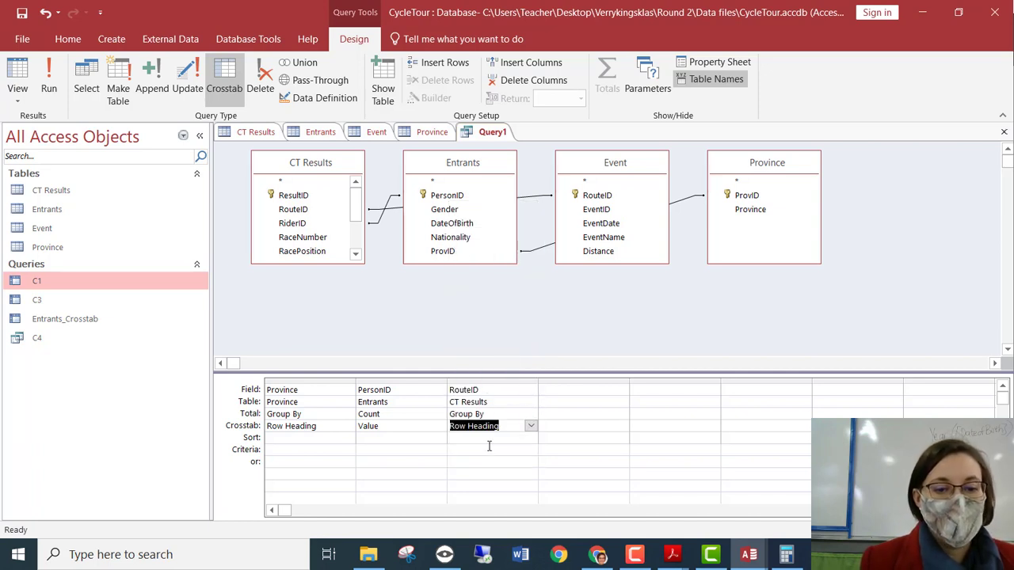
left_click(470, 457)
left_click(472, 438)
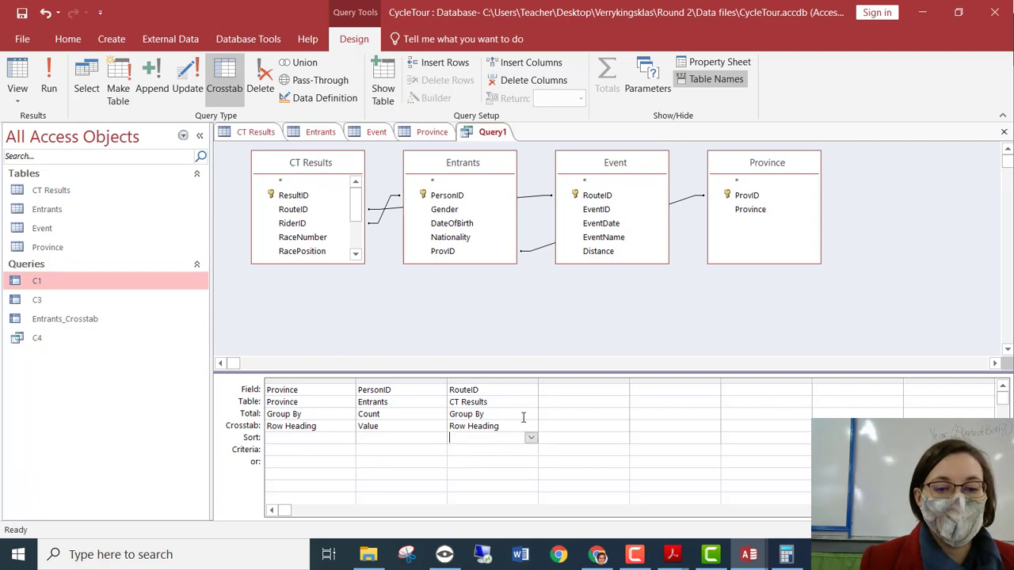
left_click(530, 426)
left_click(498, 449)
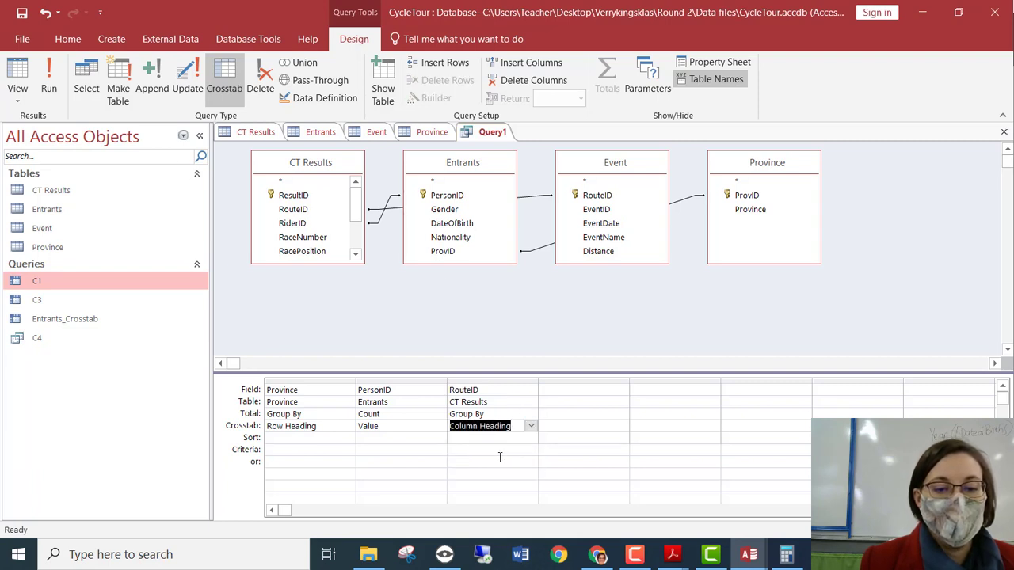
Run Query1 to list 2016 and 2018 entrant counts for nine provinces, highlighting Gauteng's 4975.
left_click(17, 79)
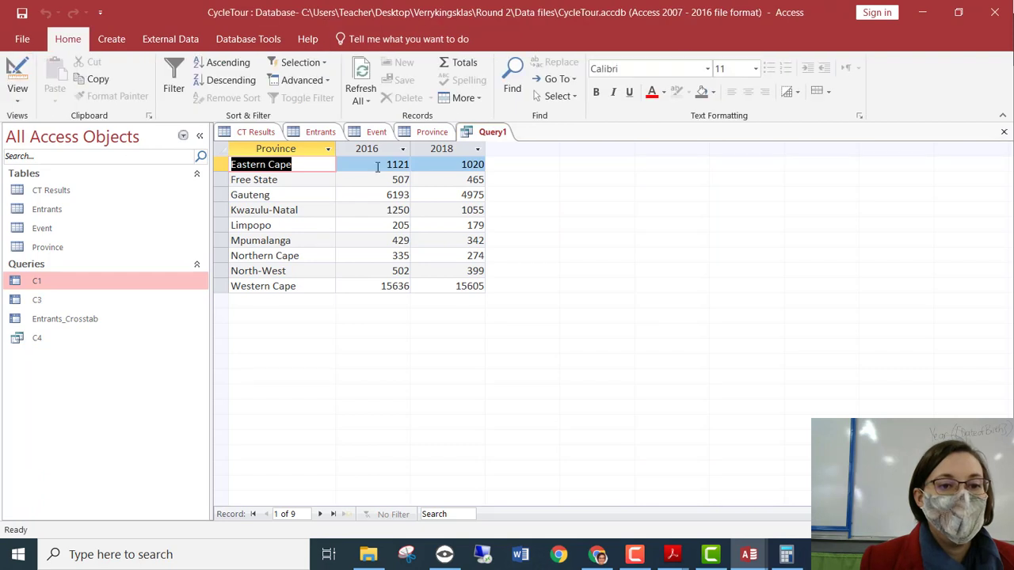
left_click(377, 194)
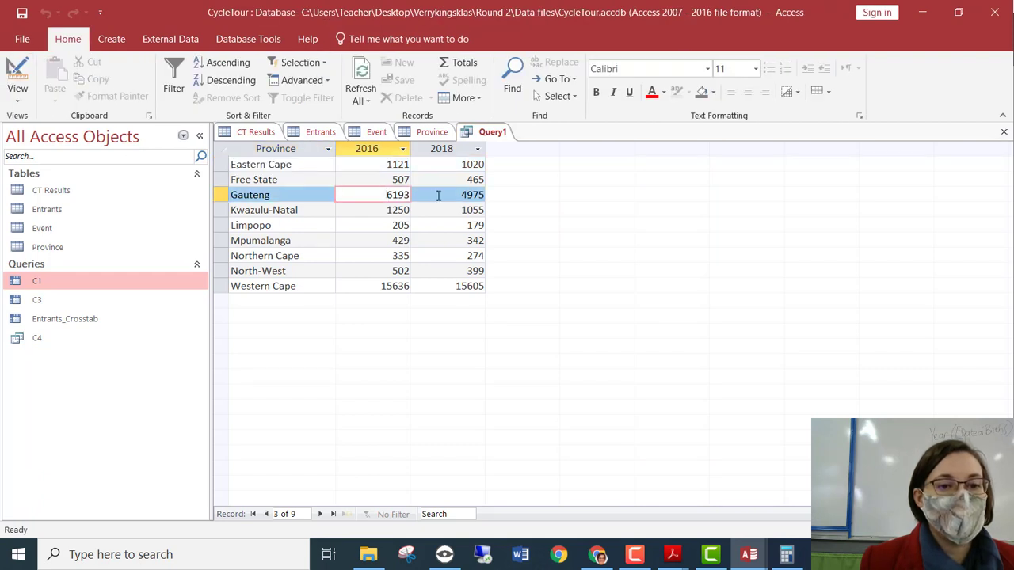
double_click(445, 196)
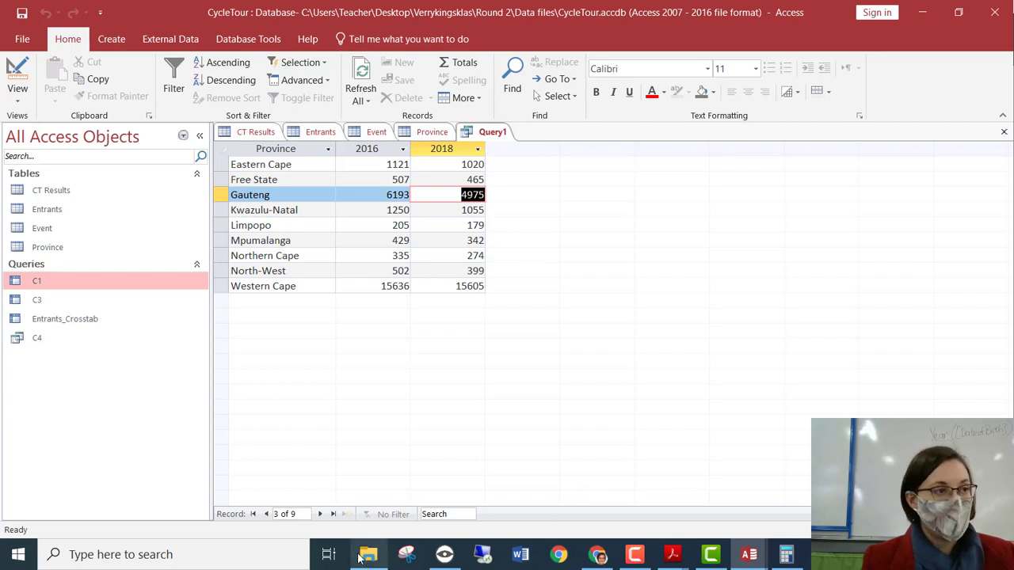
mouse_move(361, 558)
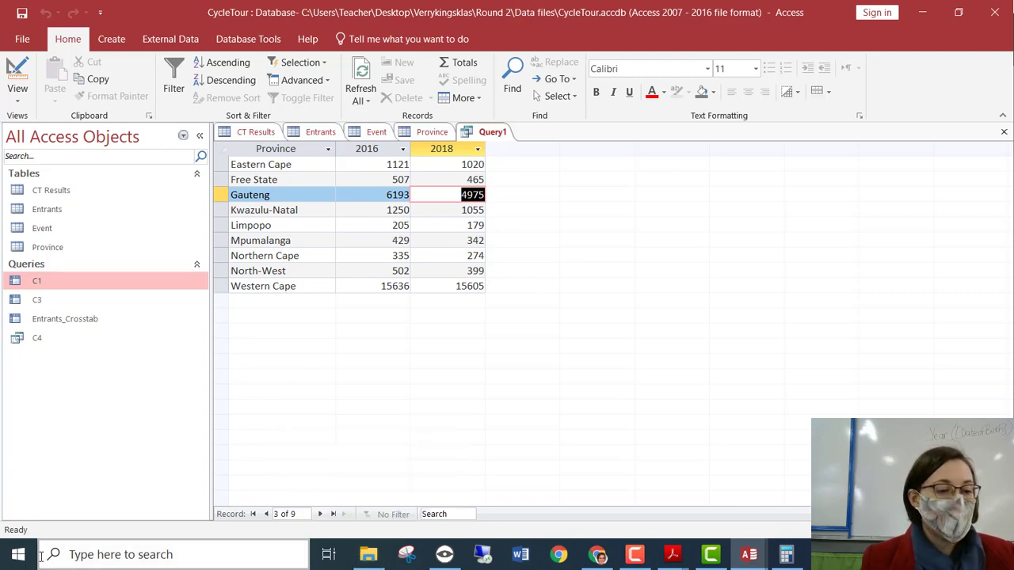
Open Excel, create a blank workbook, and enter a first name in A2.
key("super")
left_click(465, 115)
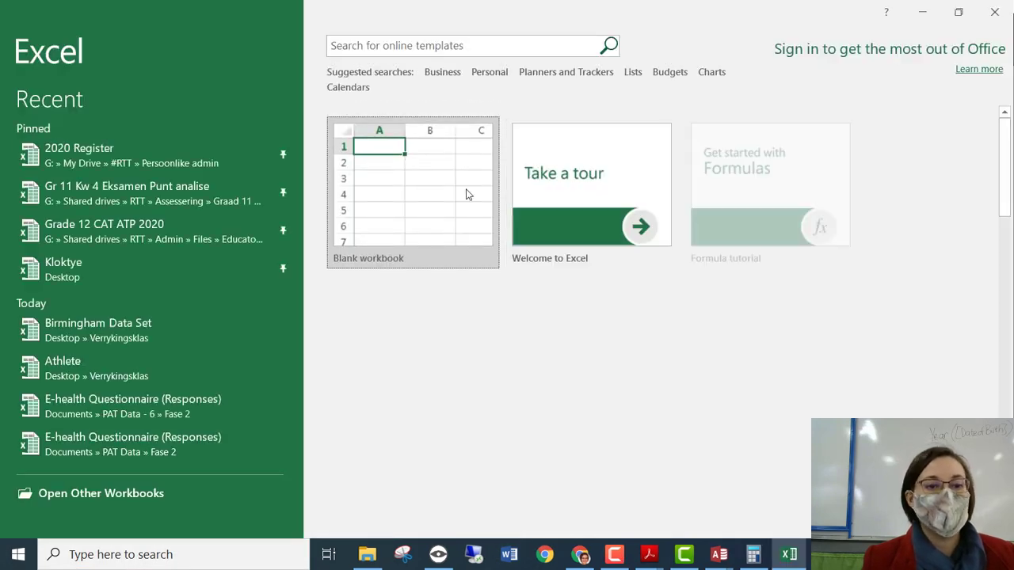
left_click(467, 195)
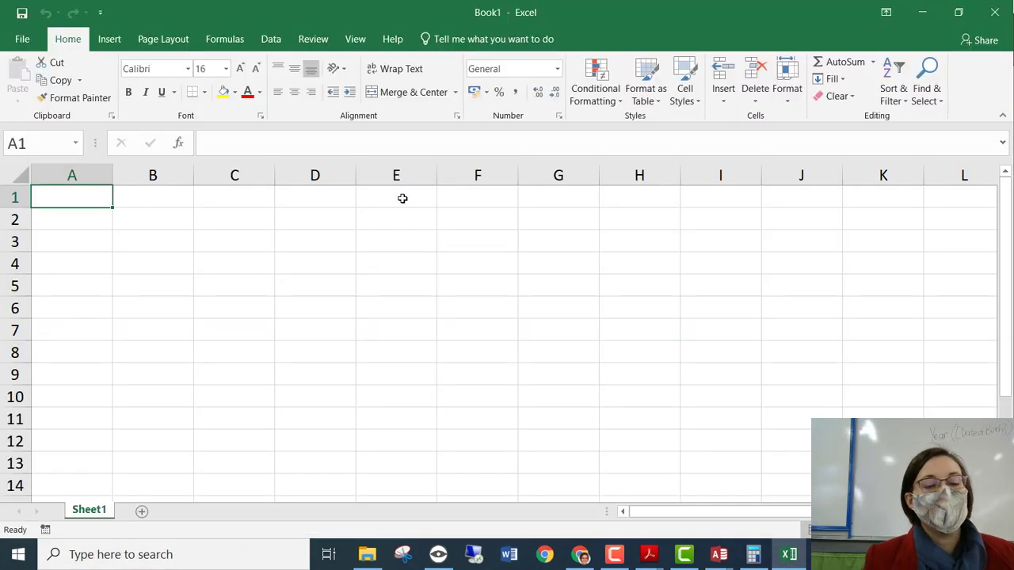
left_click(279, 215)
left_click(106, 215)
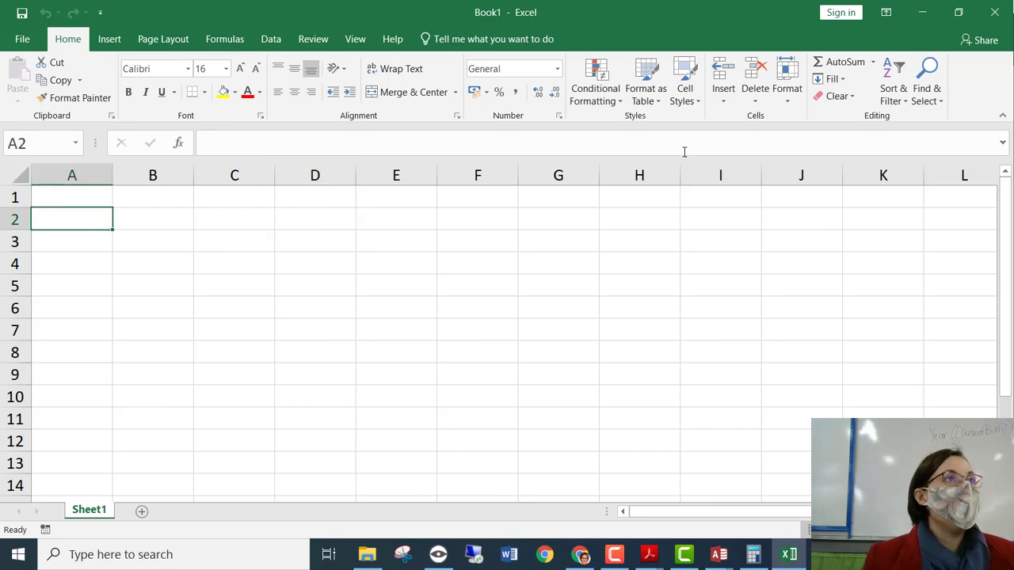
left_click(306, 220)
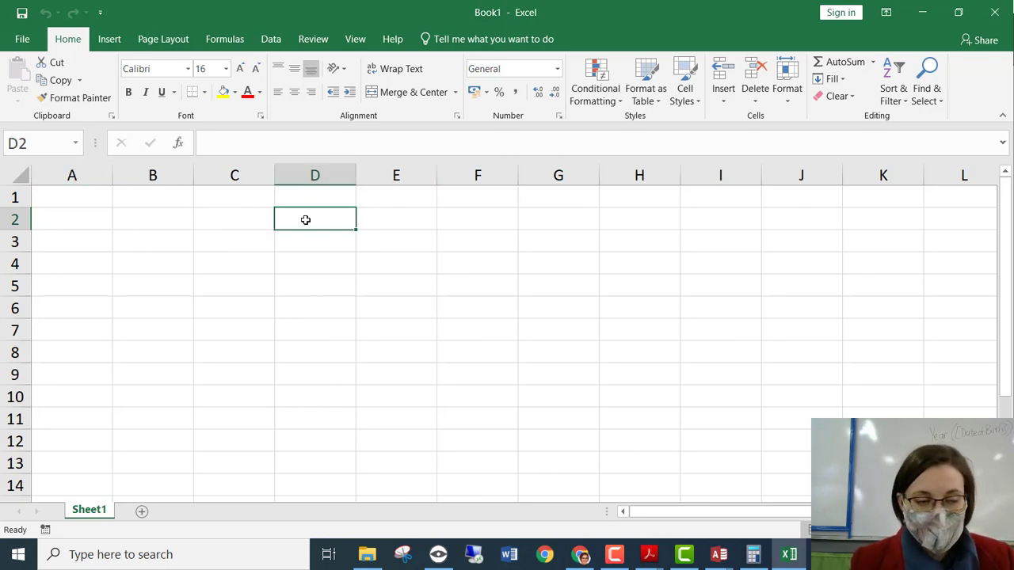
key("Left")
key("Left")
key("Left")
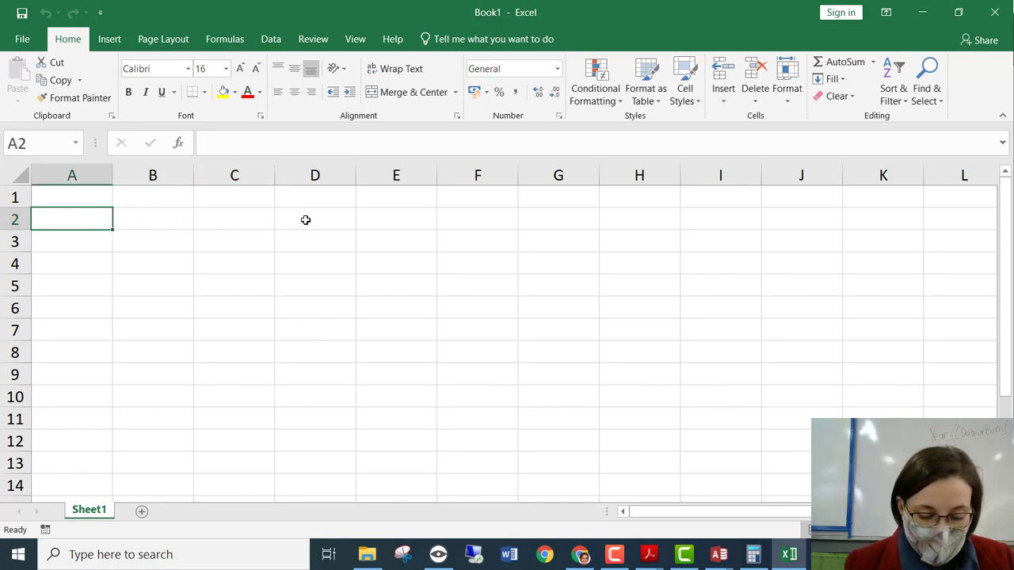
type("Claire")
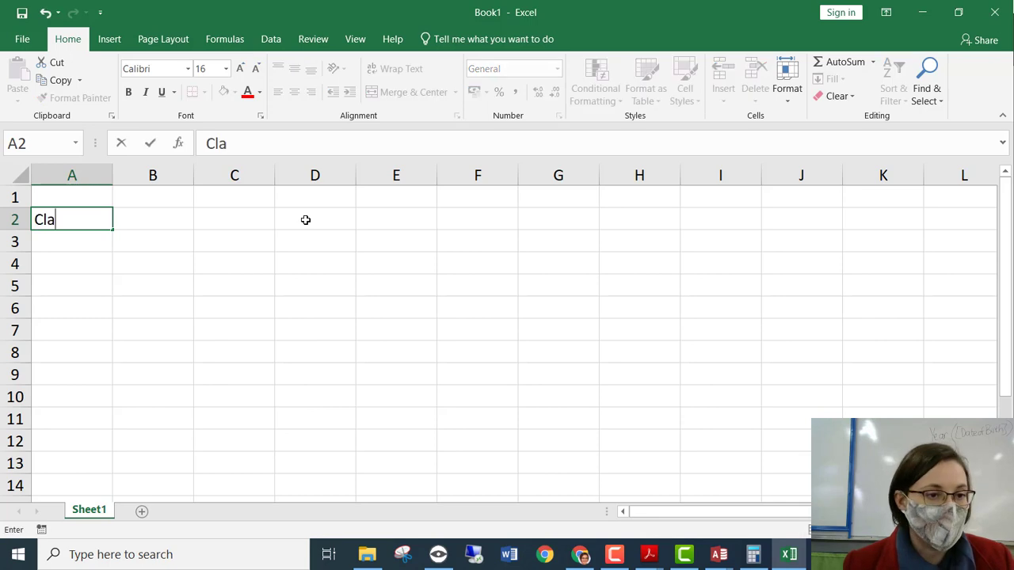
Enter =FIND("a",A2) in C2, which returns 3.
key("Right")
key("Right")
type("=")
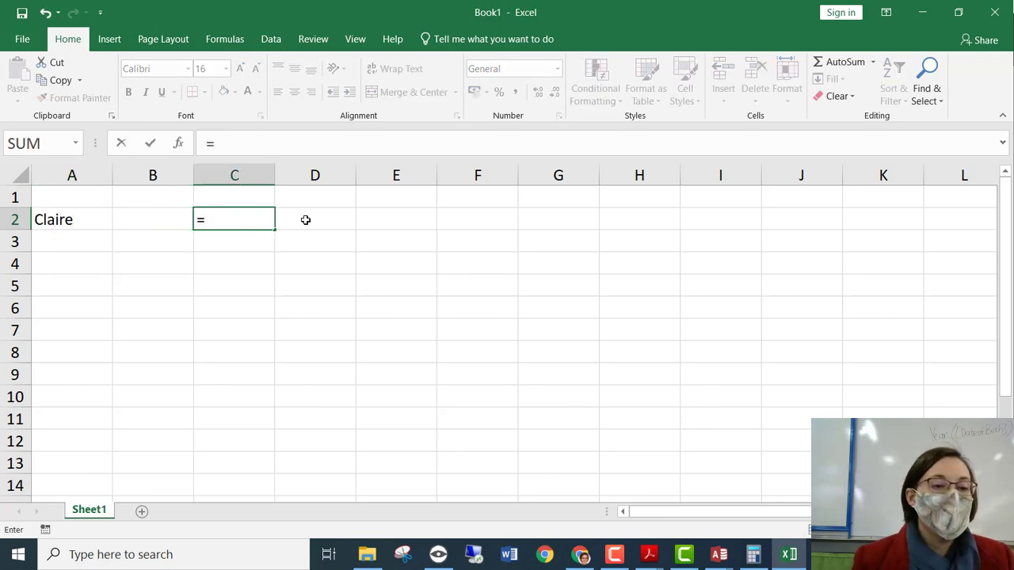
type("find")
key("Tab")
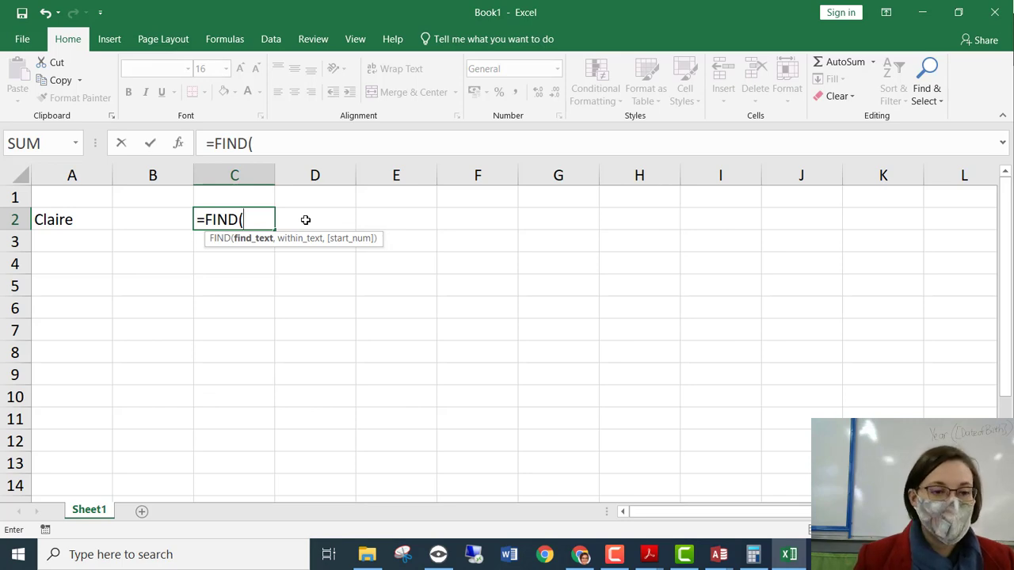
type("\"a\",")
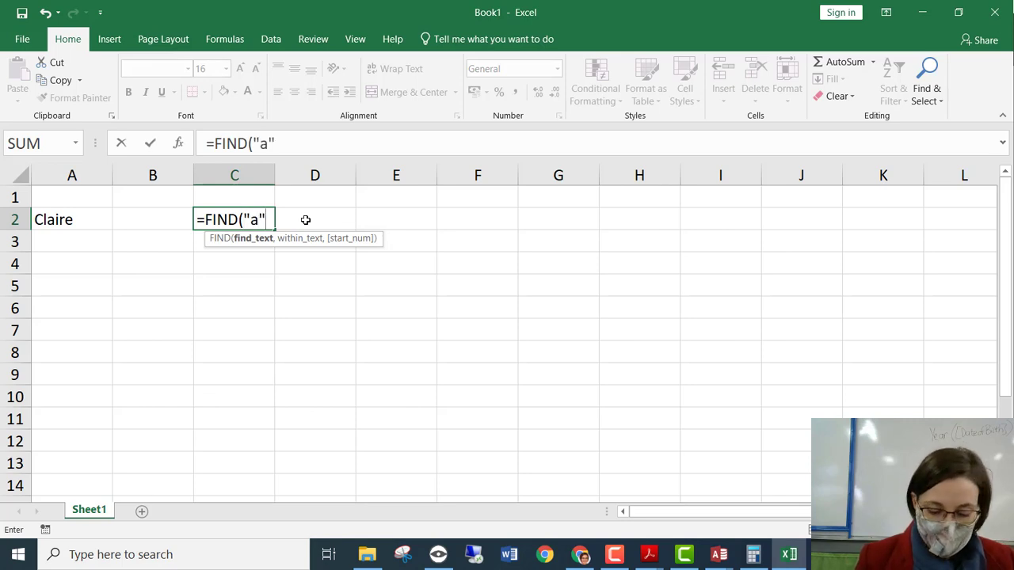
key("Left")
key("Left")
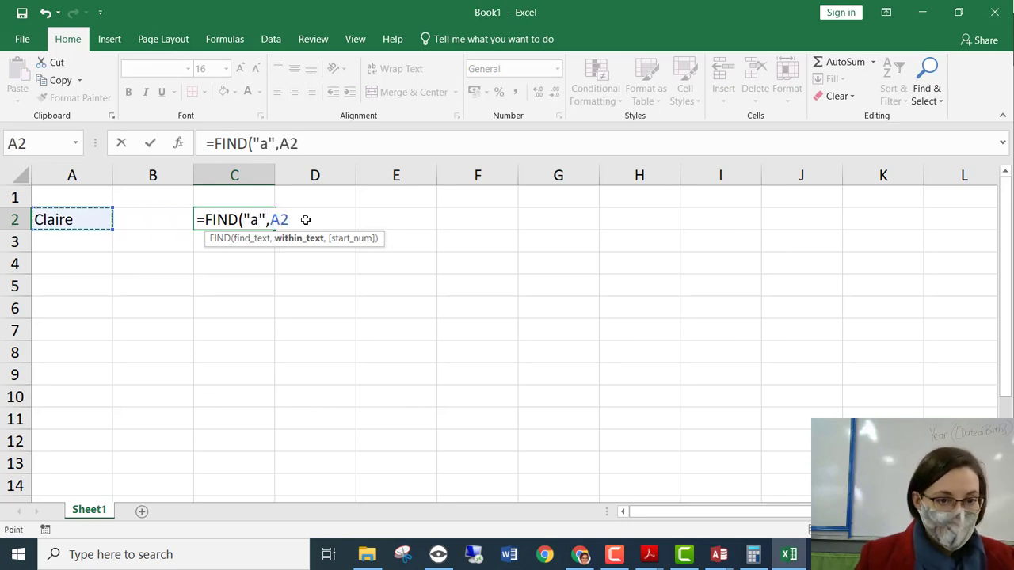
type(")")
key("Return")
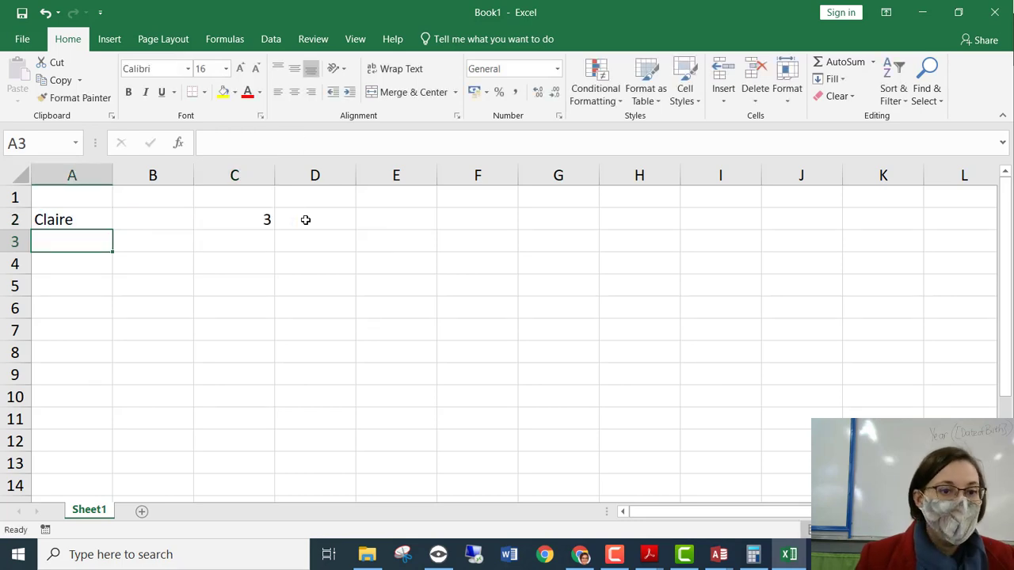
Change the FIND search letter to capital "A", making C2 return #VALUE!
key("Up")
double_click(228, 223)
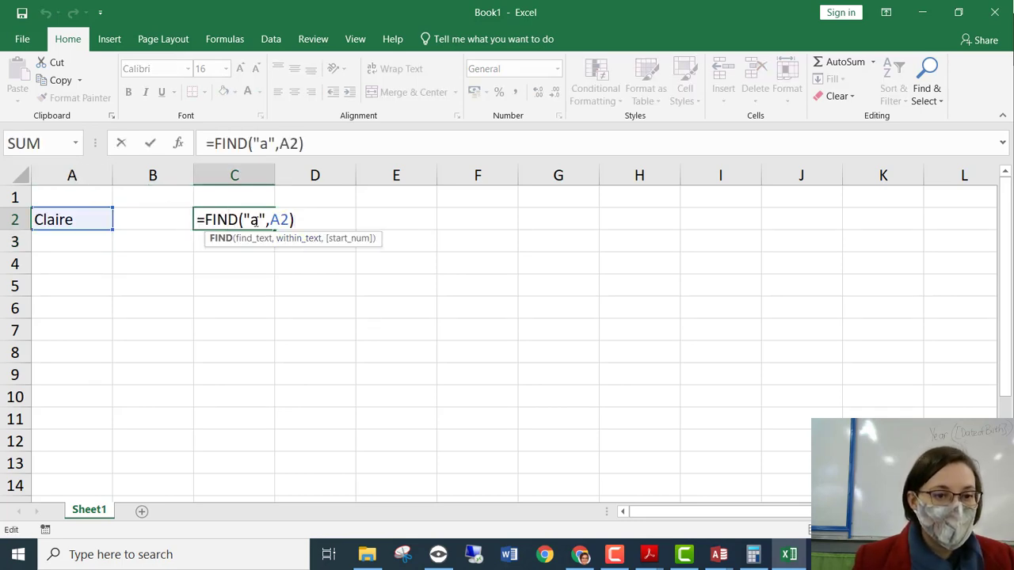
double_click(254, 222)
right_click(255, 223)
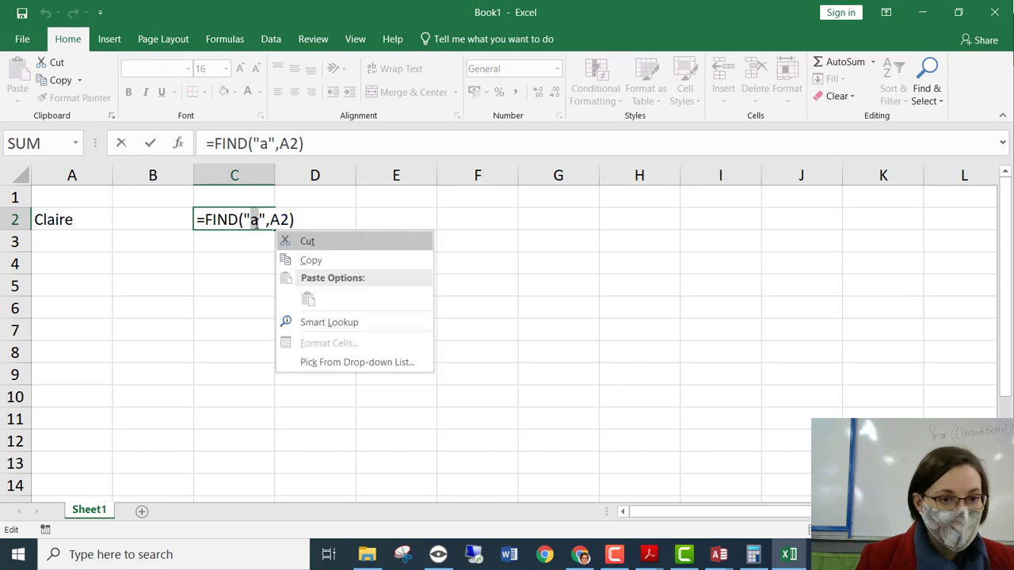
key("Escape")
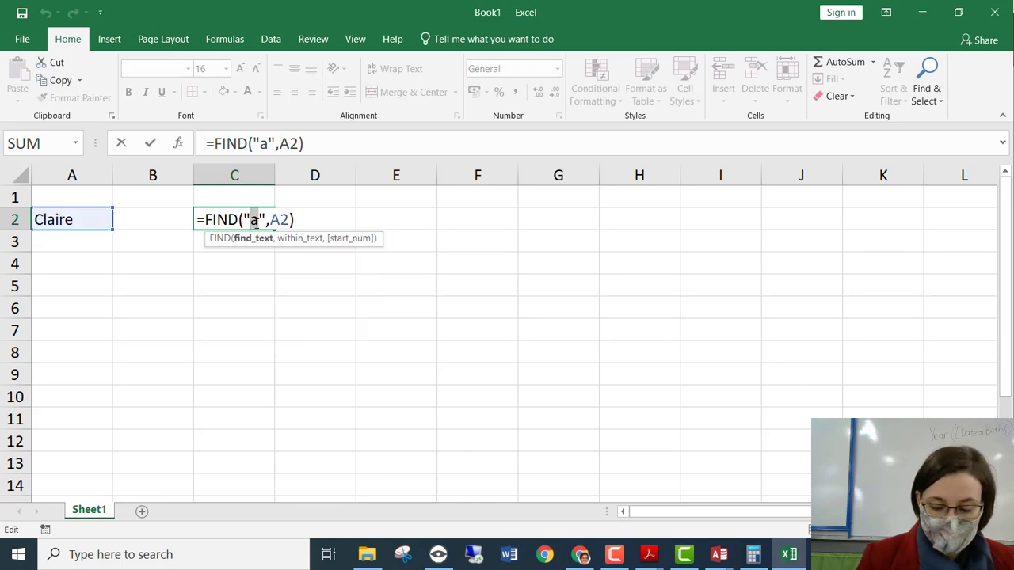
type("A")
key("Return")
left_click(257, 224)
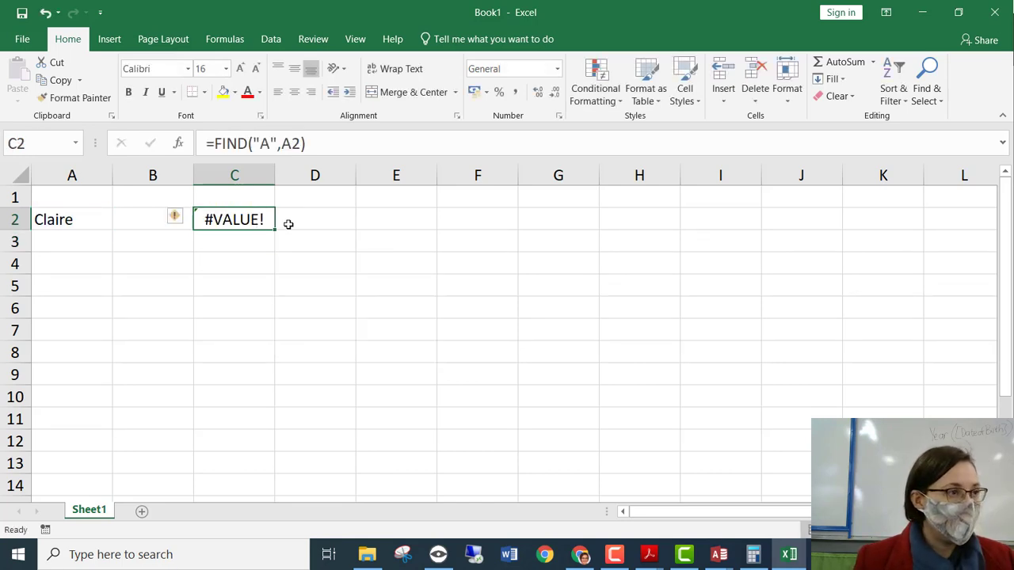
Replace FIND with SEARCH so C2's =SEARCH("A",A2) returns 3, then minimise Excel.
double_click(250, 222)
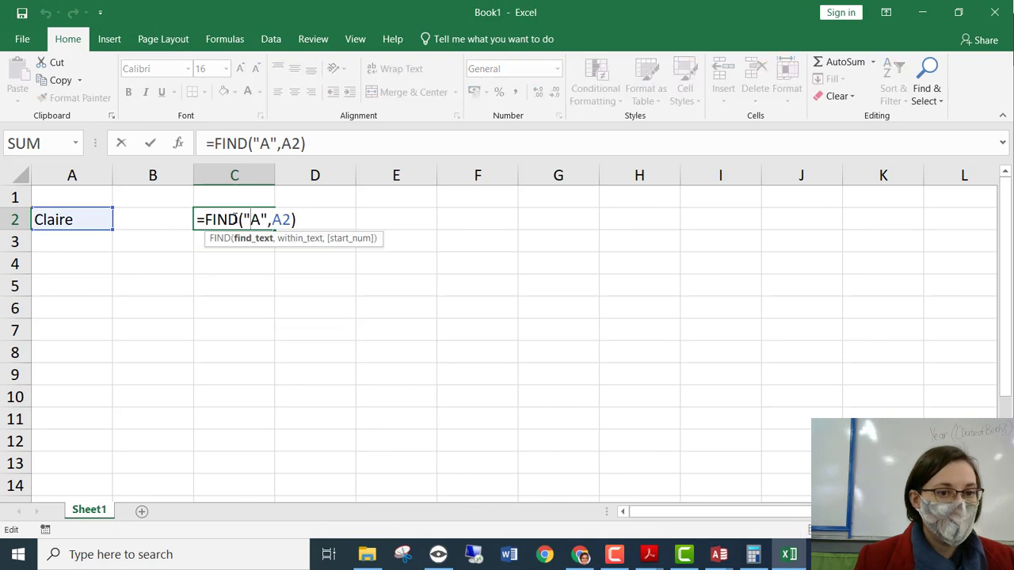
left_click_drag(238, 220, 206, 220)
type("Search")
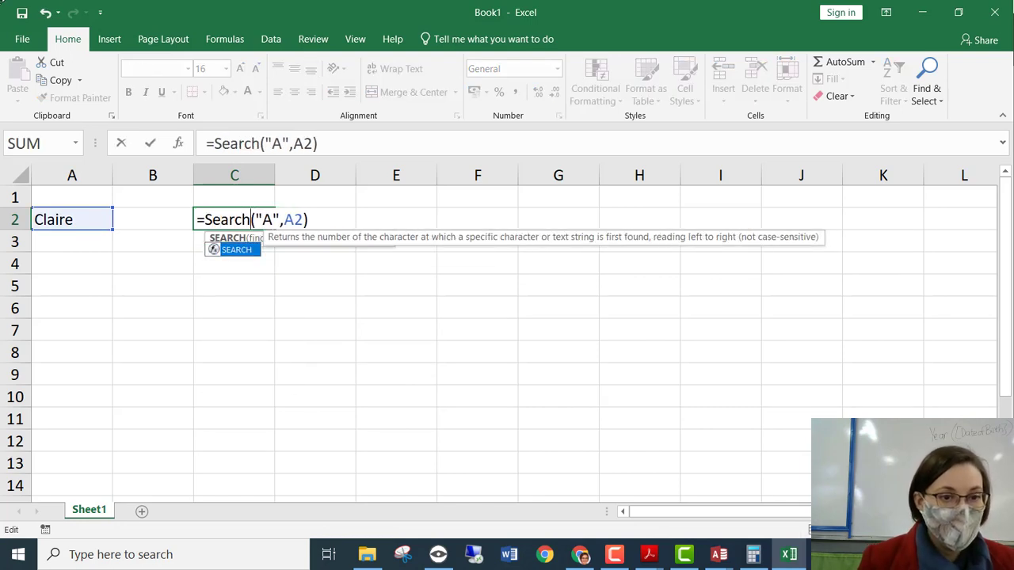
key("Tab")
key("Return")
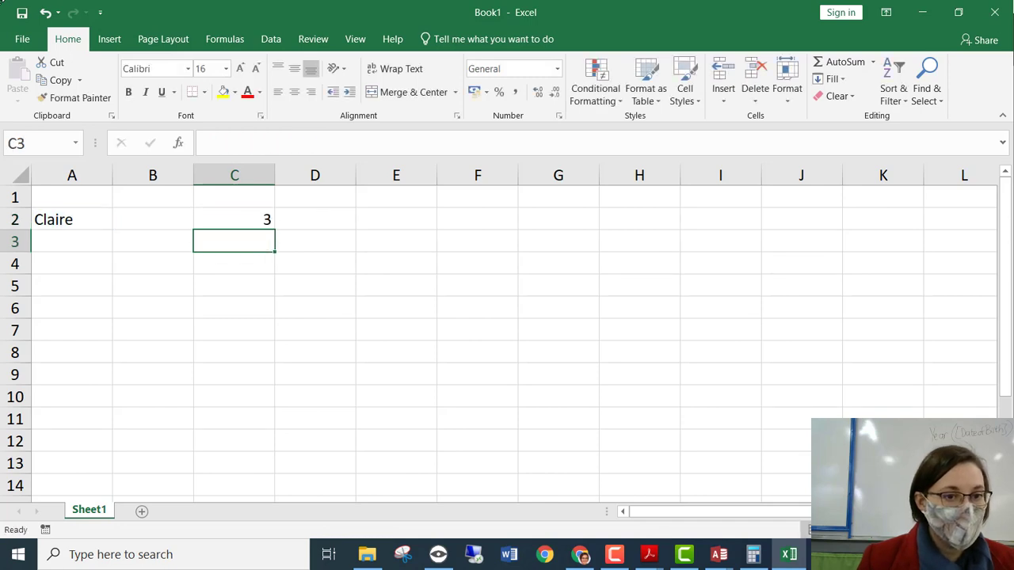
left_click(235, 220)
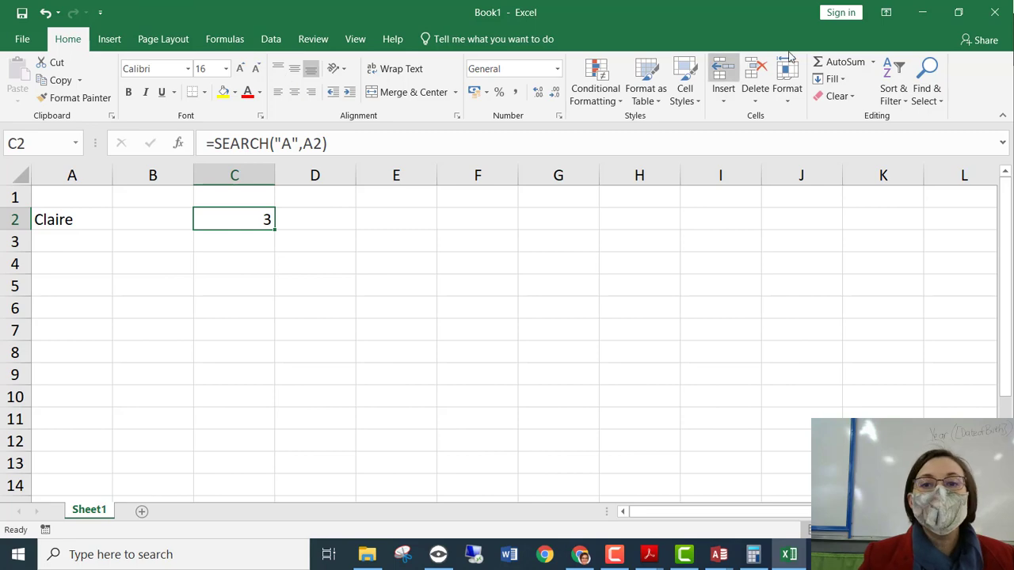
left_click(922, 12)
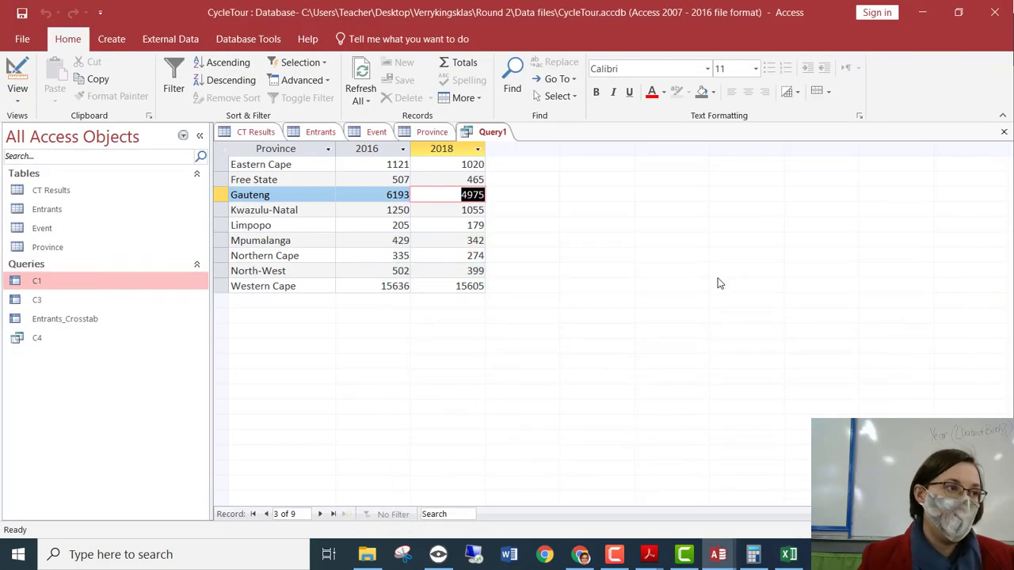